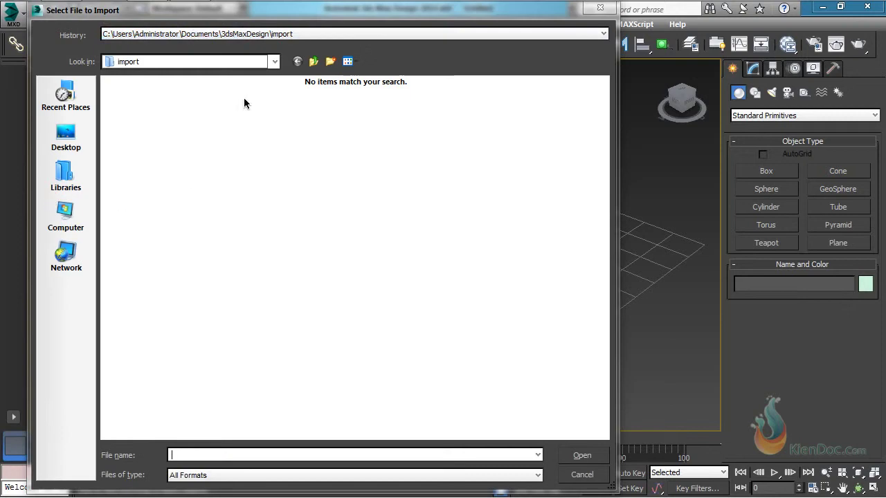
Step: Import 04_BAN DOI PHONG KHACH.dwg from the 01_STARS folder, keeping the AutoCAD import options as they are
{"action": "left_click", "coordinate": [301, 32]}
{"action": "left_click", "coordinate": [290, 55]}
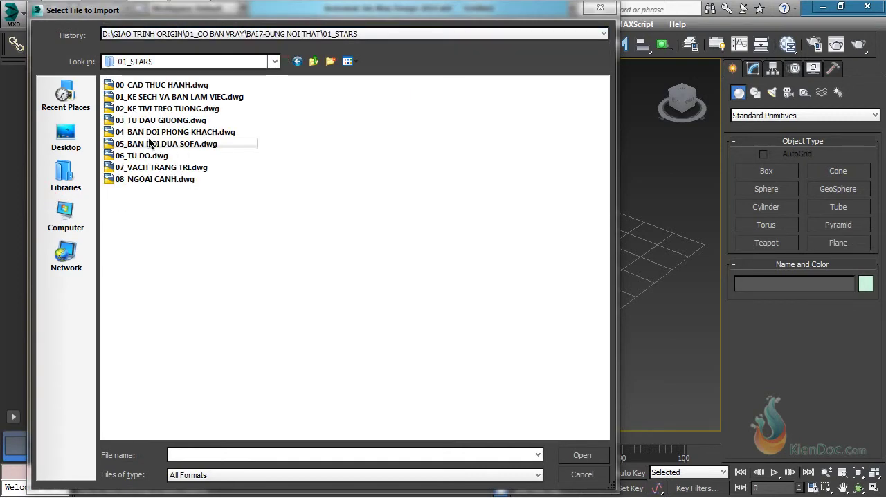
{"action": "left_click", "coordinate": [153, 133]}
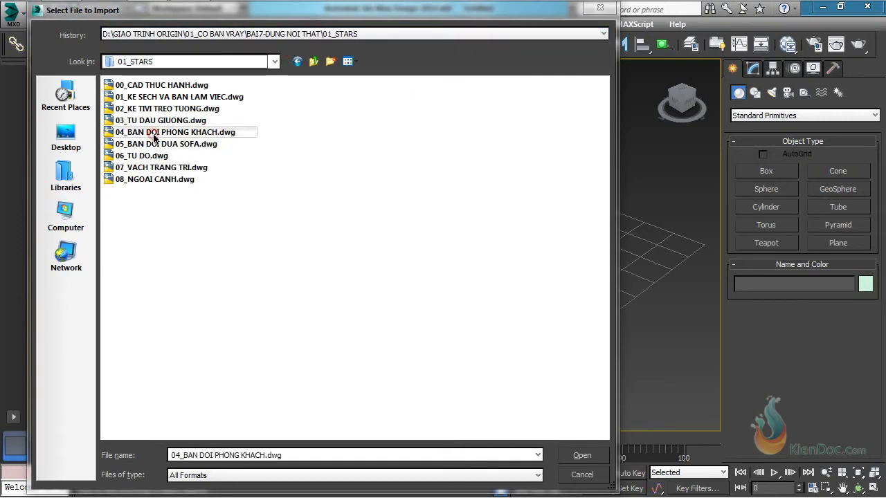
{"action": "left_click", "coordinate": [582, 455]}
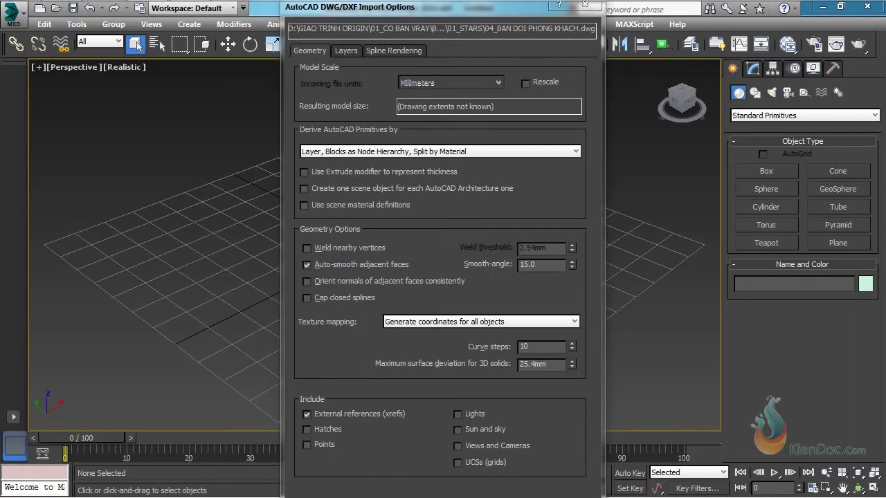
{"action": "key", "text": "Return"}
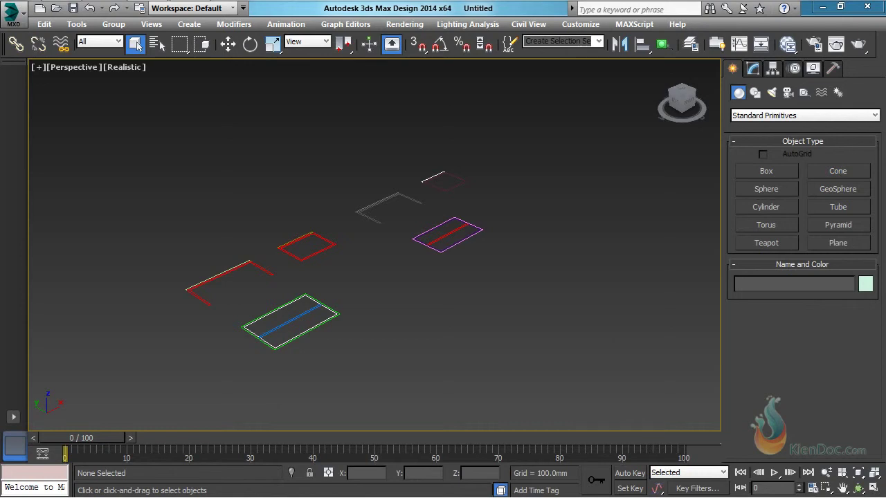
Step: Enable Angle Snap and try rotating the front and side elevation outlines upright about the X axis, undoing the rotation
{"action": "scroll", "coordinate": [415, 305], "scroll_direction": "up", "scroll_amount": 3}
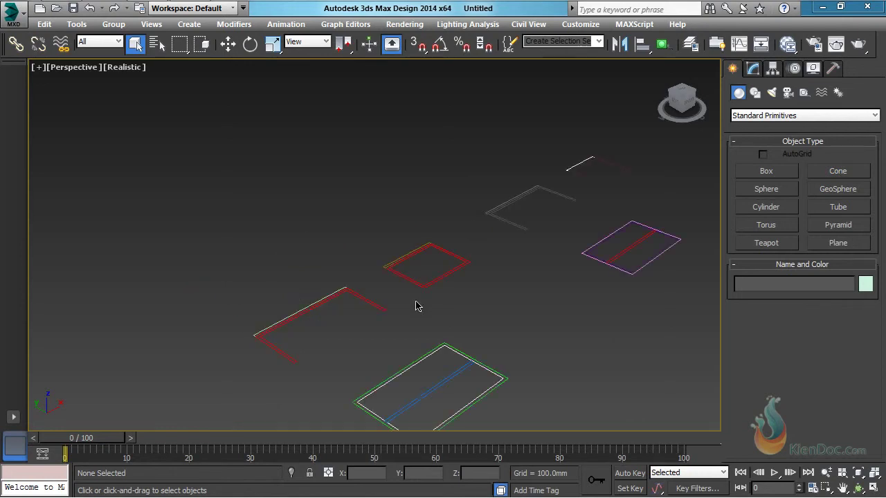
{"action": "left_click_drag", "start_coordinate": [299, 257], "coordinate": [292, 253]}
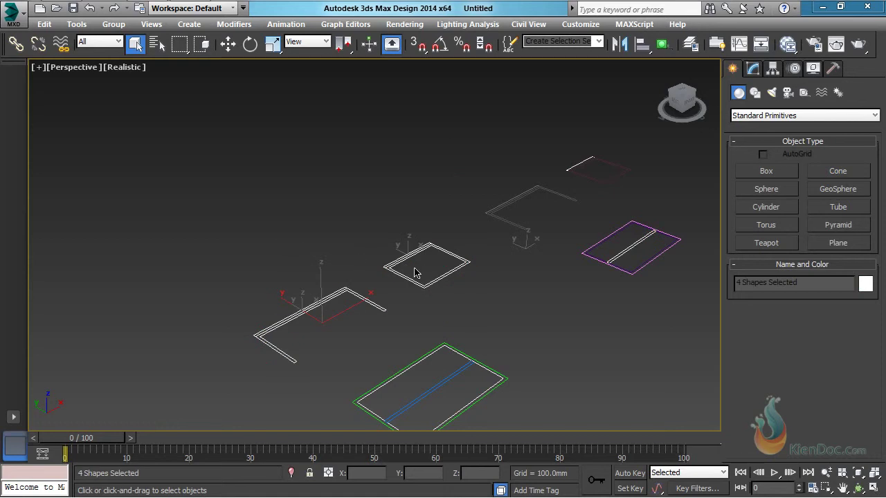
{"action": "mouse_move", "coordinate": [415, 272]}
{"action": "middle_mouse_down"}
{"action": "mouse_move", "coordinate": [381, 247]}
{"action": "mouse_move", "coordinate": [409, 278]}
{"action": "mouse_move", "coordinate": [418, 271]}
{"action": "middle_mouse_up"}
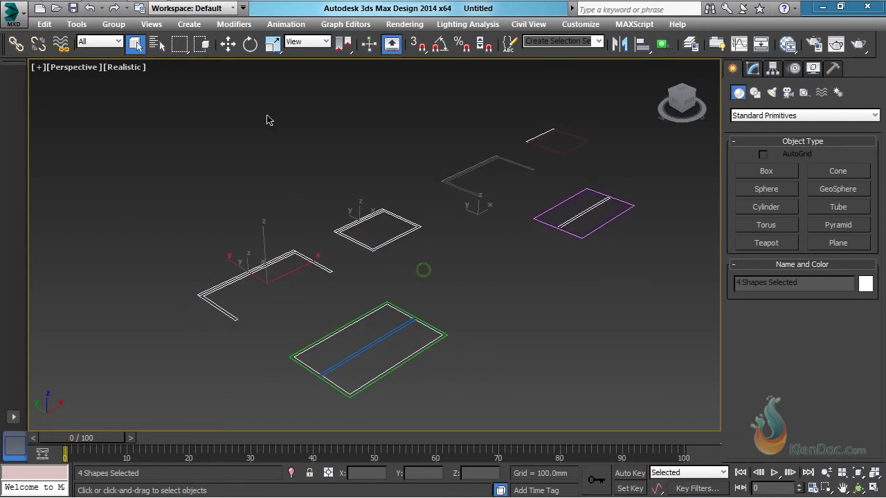
{"action": "left_click", "coordinate": [250, 44]}
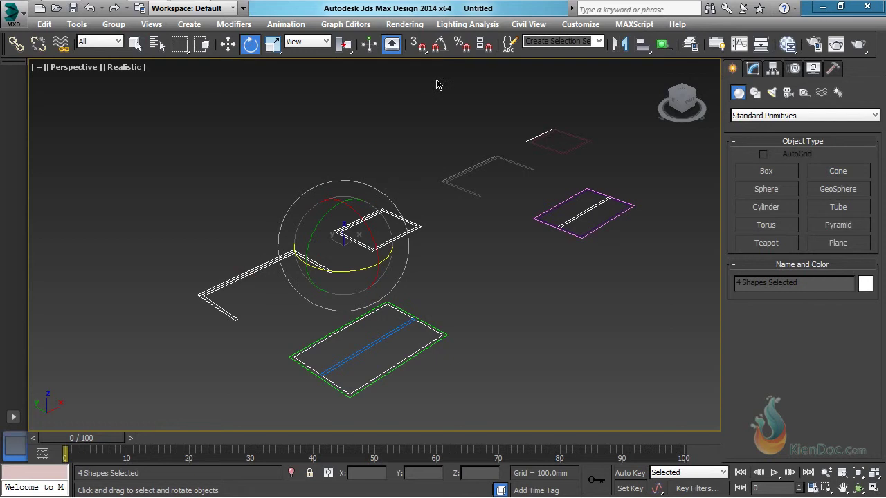
{"action": "left_click", "coordinate": [439, 44]}
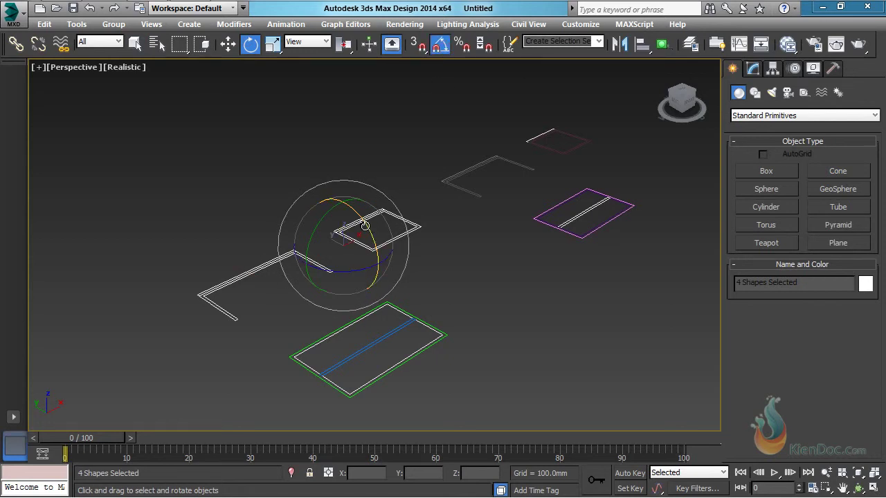
{"action": "left_click_drag", "start_coordinate": [364, 226], "coordinate": [404, 274]}
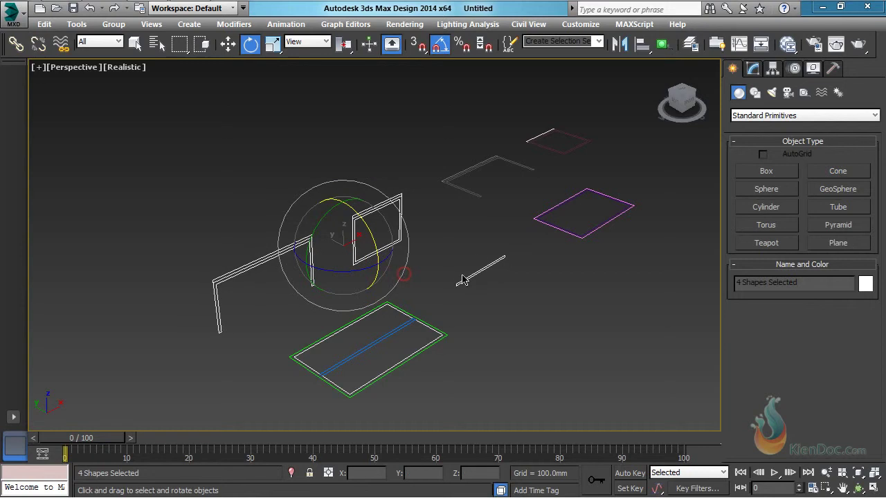
{"action": "key", "text": "ctrl+z"}
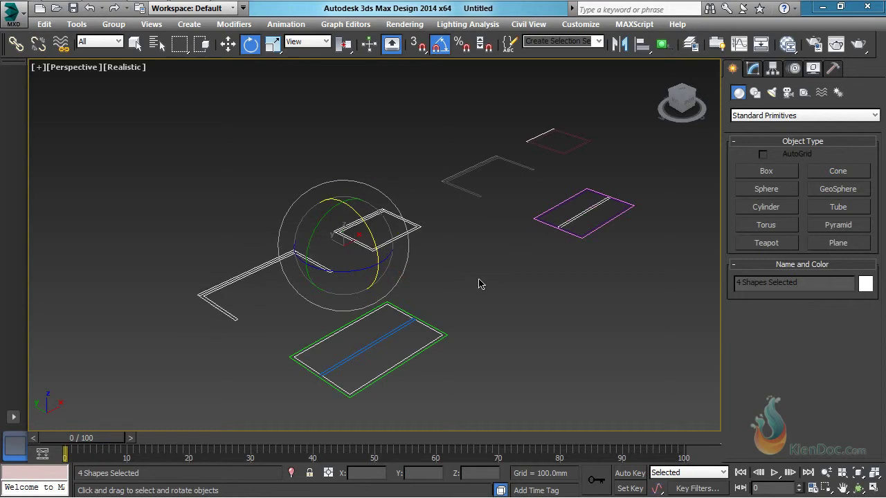
Step: Detach the narrow strip spline inside the far plan rectangle from its layer shape as a separate shape with the default name
{"action": "left_click", "coordinate": [578, 217]}
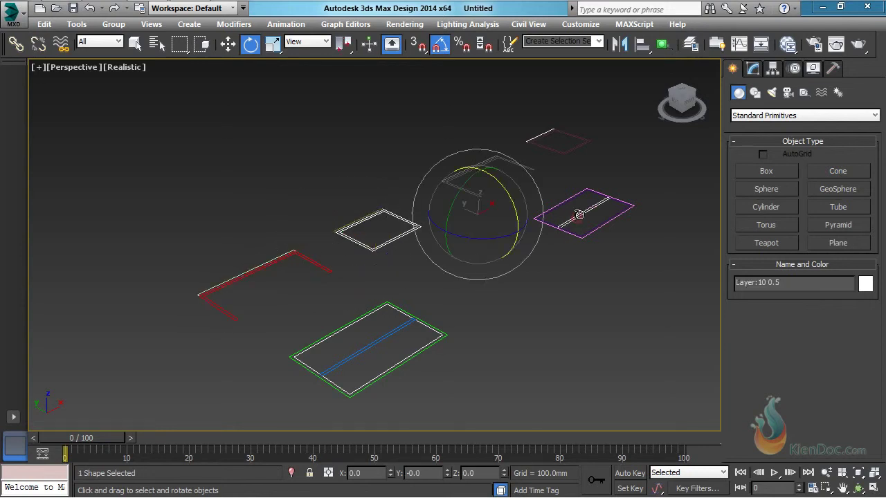
{"action": "left_click", "coordinate": [754, 69]}
{"action": "left_click", "coordinate": [808, 335]}
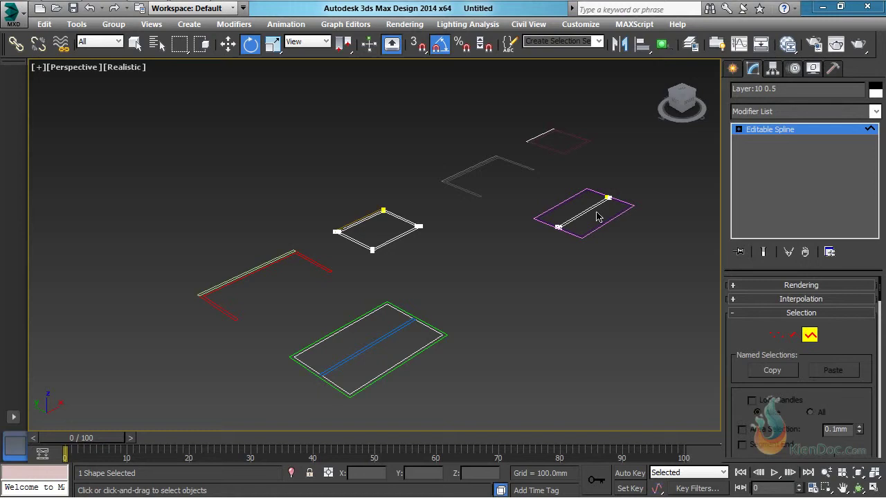
{"action": "scroll", "coordinate": [534, 222], "scroll_direction": "up", "scroll_amount": 4}
{"action": "left_click_drag", "start_coordinate": [624, 296], "coordinate": [651, 310]}
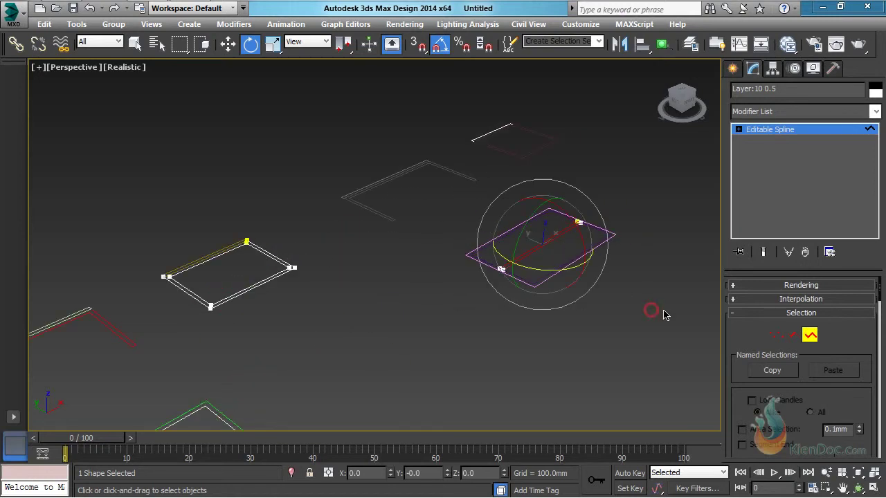
{"action": "scroll", "coordinate": [753, 311], "scroll_direction": "down", "scroll_amount": 5}
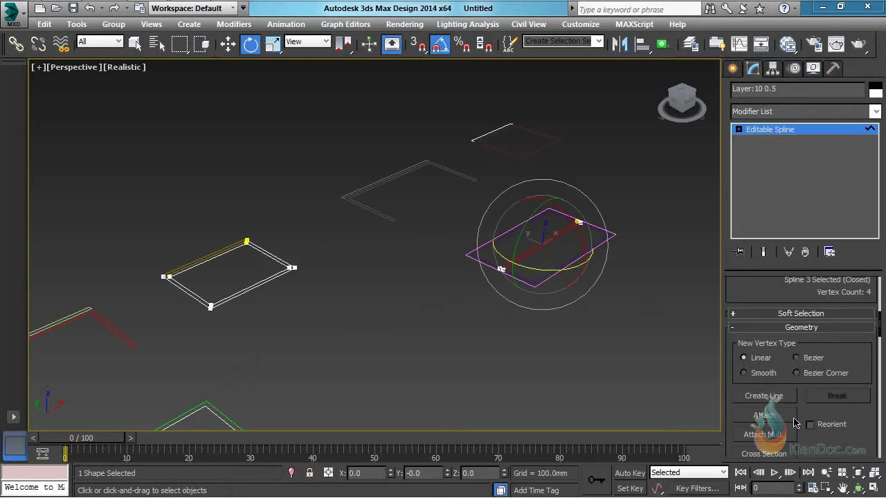
{"action": "left_click_drag", "start_coordinate": [826, 449], "coordinate": [788, 205]}
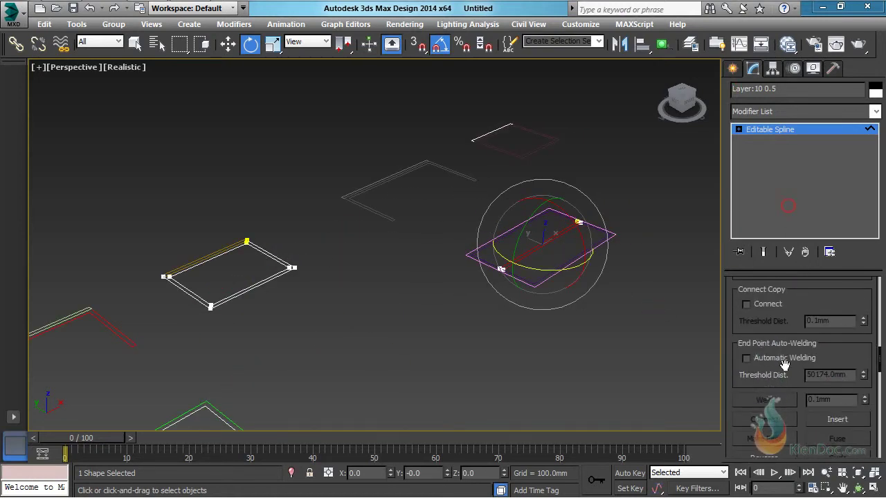
{"action": "left_click_drag", "start_coordinate": [784, 375], "coordinate": [775, 178]}
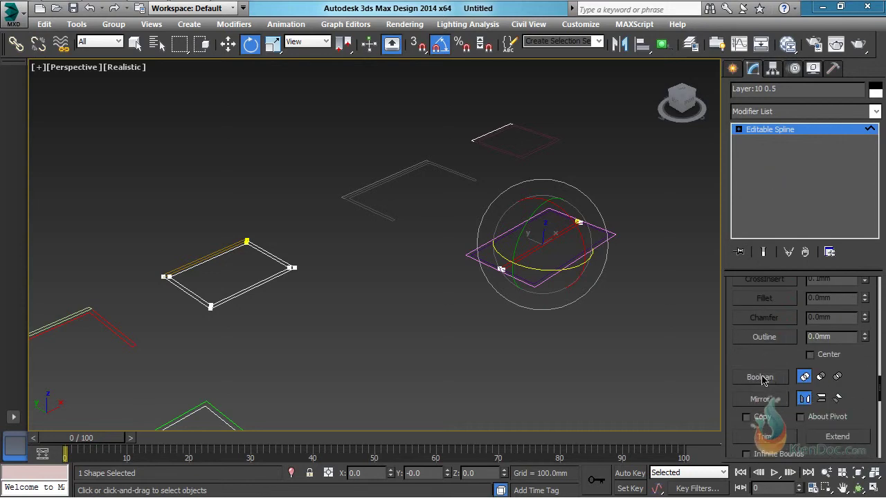
{"action": "left_click_drag", "start_coordinate": [764, 357], "coordinate": [756, 195]}
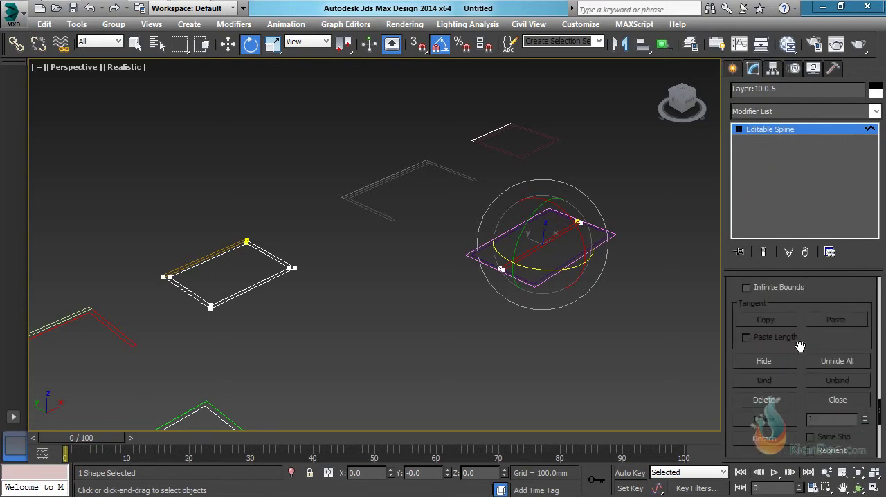
{"action": "left_click_drag", "start_coordinate": [800, 344], "coordinate": [791, 253]}
{"action": "left_click", "coordinate": [764, 348]}
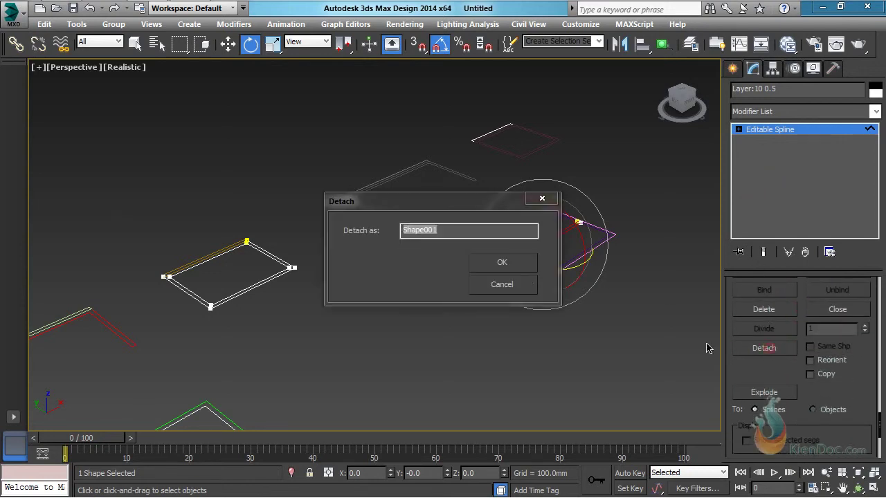
{"action": "left_click", "coordinate": [501, 263]}
{"action": "left_click", "coordinate": [732, 67]}
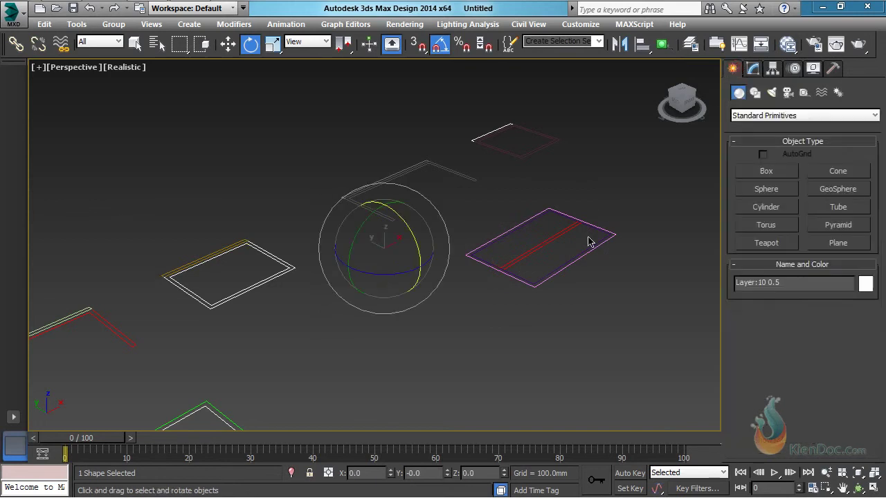
Step: Rotate the nearer front and side elevation outlines together 90 degrees about the X axis to stand them upright
{"action": "middle_click_drag", "start_coordinate": [425, 296], "coordinate": [519, 299], "text": "alt"}
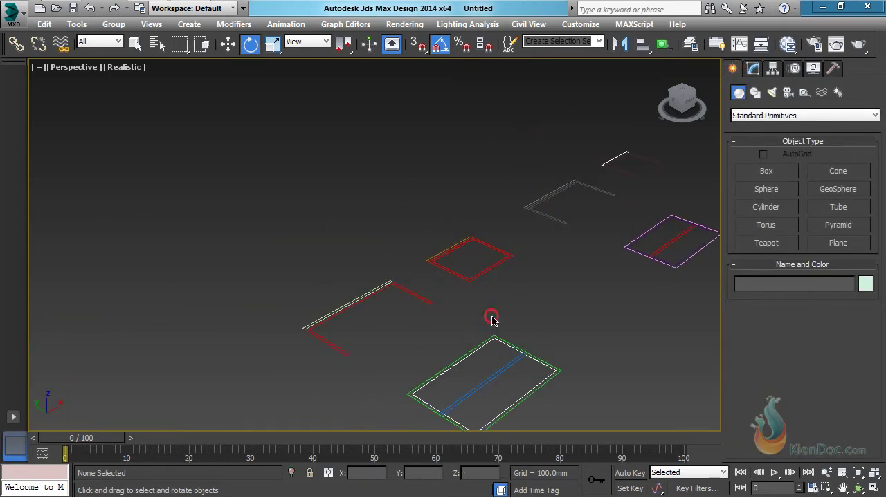
{"action": "left_click_drag", "start_coordinate": [490, 316], "coordinate": [323, 259]}
{"action": "middle_click_drag", "start_coordinate": [432, 291], "coordinate": [428, 241]}
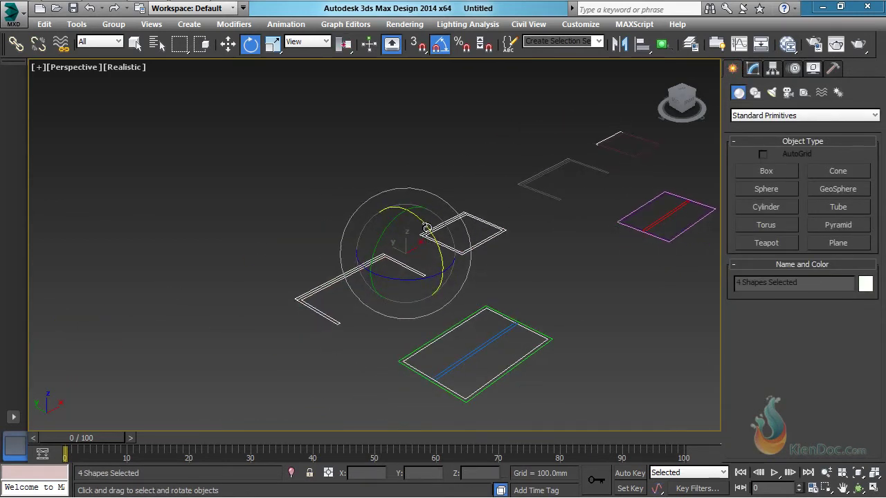
{"action": "left_click_drag", "start_coordinate": [427, 224], "coordinate": [452, 281]}
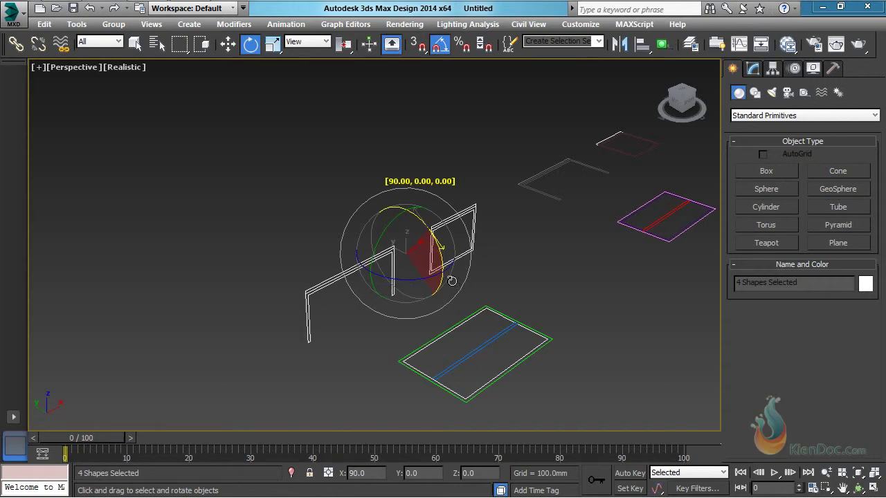
{"action": "left_click_drag", "start_coordinate": [452, 280], "coordinate": [452, 281]}
{"action": "middle_click_drag", "start_coordinate": [443, 287], "coordinate": [429, 249]}
{"action": "middle_click_drag", "start_coordinate": [417, 278], "coordinate": [412, 258]}
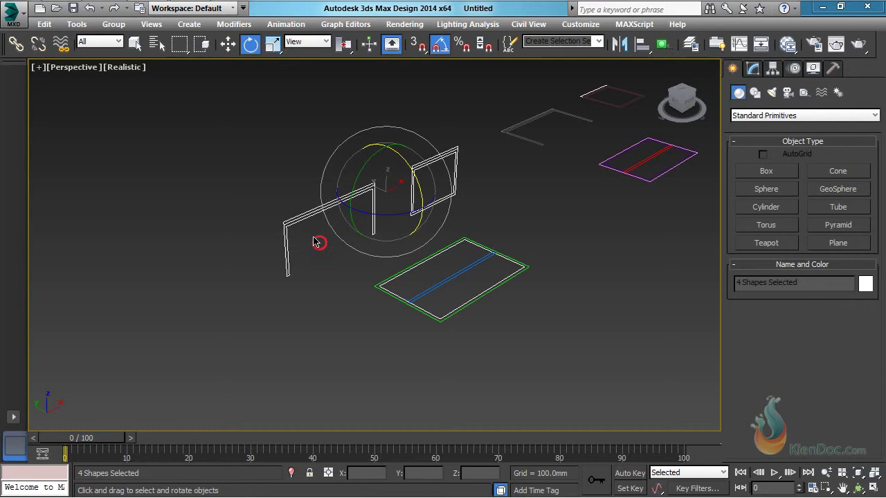
Step: Select the upright front elevation for moving and turn on 3D Snap with Vertex as the snap target
{"action": "left_click_drag", "start_coordinate": [315, 242], "coordinate": [234, 232]}
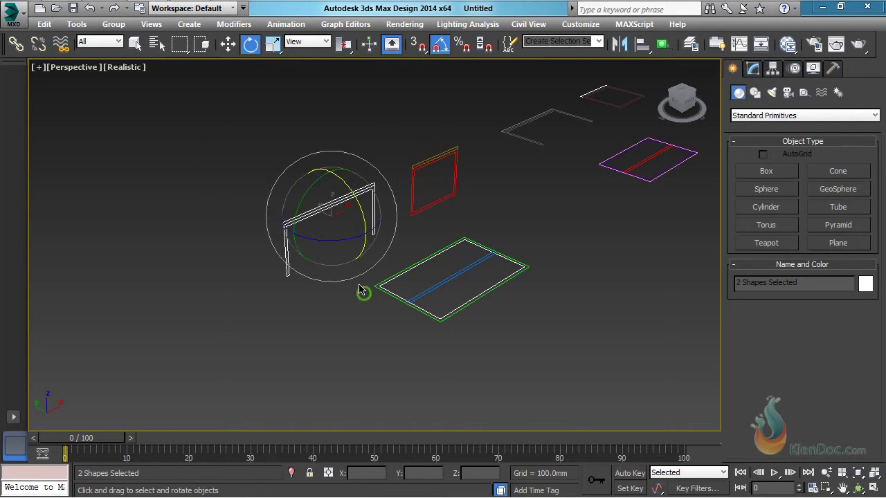
{"action": "middle_click_drag", "start_coordinate": [362, 293], "coordinate": [365, 278]}
{"action": "key", "text": "w"}
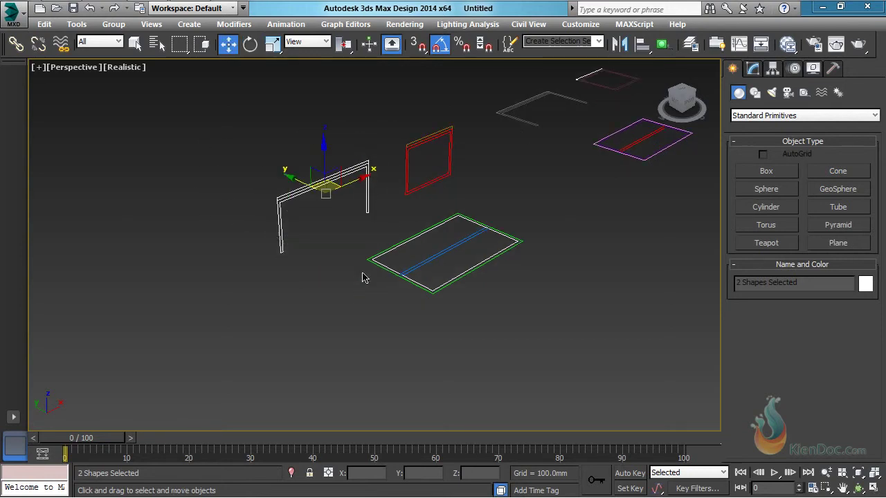
{"action": "left_click_drag", "start_coordinate": [424, 52], "coordinate": [418, 51]}
{"action": "right_click", "coordinate": [418, 51]}
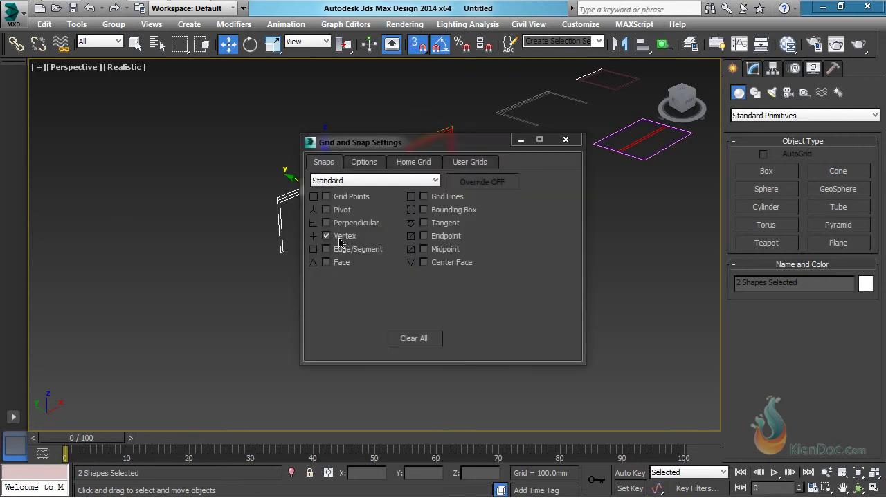
{"action": "left_click", "coordinate": [565, 141]}
Step: Move the front elevation so its lower leg corner snaps onto the matching corner of the plan outline's front edge
{"action": "middle_click_drag", "start_coordinate": [314, 301], "coordinate": [273, 339]}
{"action": "scroll", "coordinate": [292, 232], "scroll_direction": "up", "scroll_amount": 3}
{"action": "left_click_drag", "start_coordinate": [241, 260], "coordinate": [508, 345]}
Step: Rotate the upright side elevation -90 degrees about the Z axis
{"action": "middle_click_drag", "start_coordinate": [490, 217], "coordinate": [478, 374]}
{"action": "left_click_drag", "start_coordinate": [487, 300], "coordinate": [406, 185]}
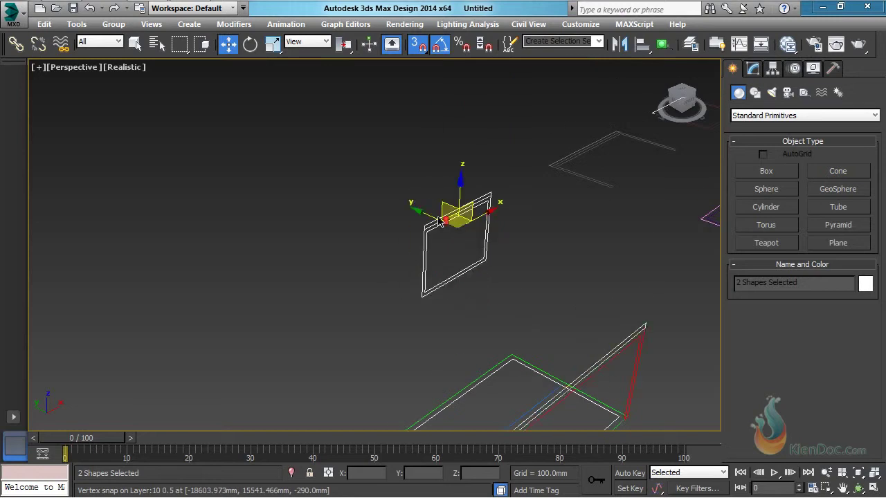
{"action": "scroll", "coordinate": [439, 214], "scroll_direction": "up", "scroll_amount": 4}
{"action": "middle_click_drag", "start_coordinate": [476, 285], "coordinate": [471, 231], "text": "alt"}
{"action": "key", "text": "e"}
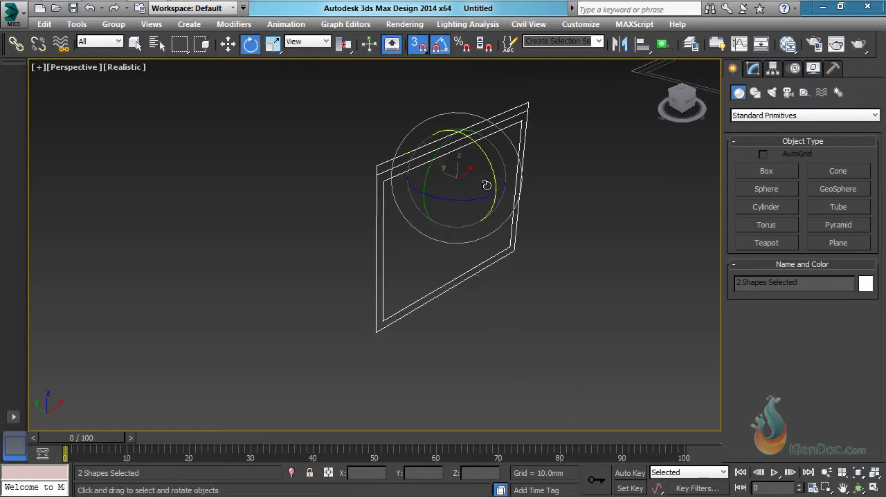
{"action": "left_click_drag", "start_coordinate": [488, 197], "coordinate": [425, 205]}
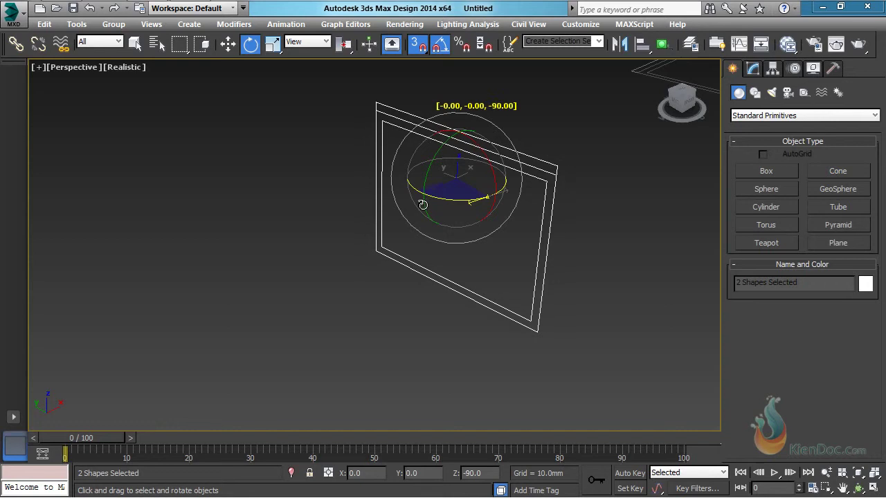
Step: Move the side elevation by its lower front corner, snapping it onto the plan outline's corner beside the front elevation
{"action": "middle_click_drag", "start_coordinate": [484, 293], "coordinate": [427, 202]}
{"action": "scroll", "coordinate": [449, 247], "scroll_direction": "down", "scroll_amount": 3}
{"action": "middle_click_drag", "start_coordinate": [463, 282], "coordinate": [436, 174]}
{"action": "key", "text": "w"}
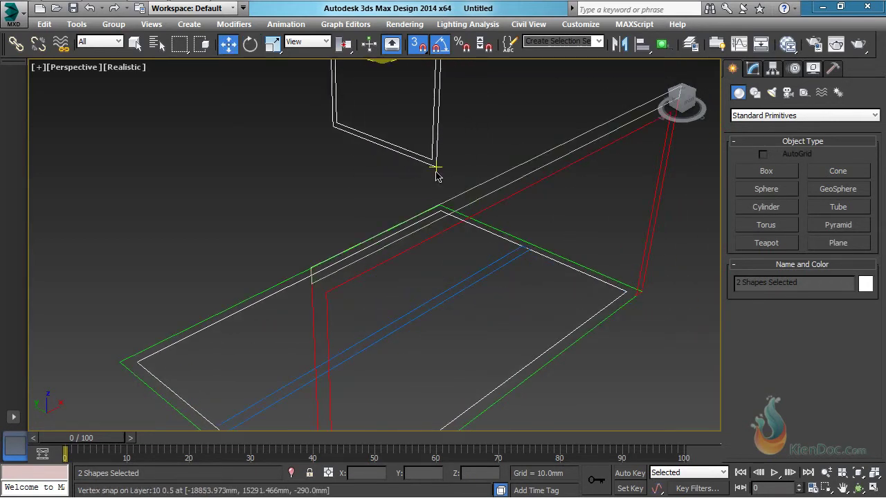
{"action": "left_click_drag", "start_coordinate": [435, 168], "coordinate": [645, 287]}
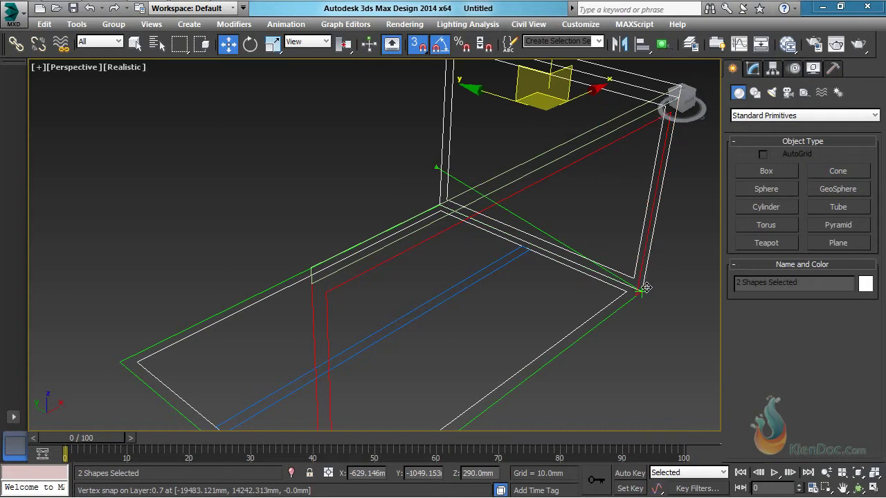
Step: Isolate the seven shapes of the assembled table reference from the other drawings and clear the selection
{"action": "scroll", "coordinate": [533, 249], "scroll_direction": "down", "scroll_amount": 10}
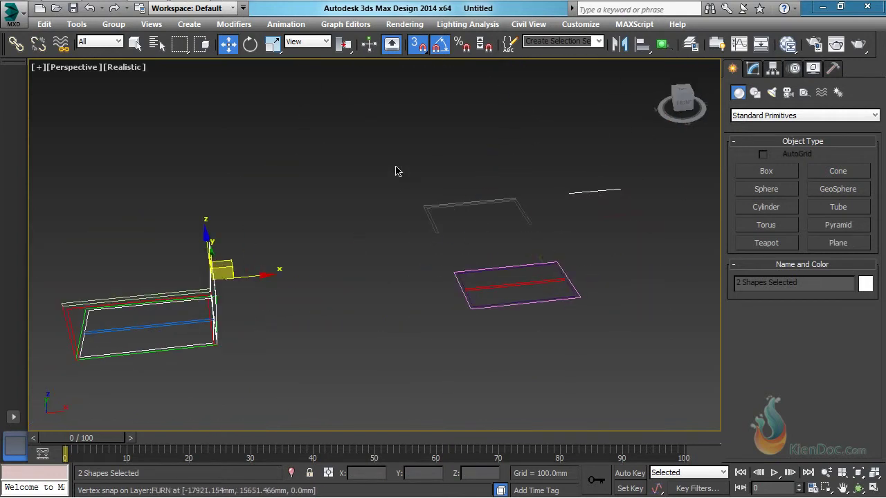
{"action": "left_click_drag", "start_coordinate": [608, 292], "coordinate": [683, 340]}
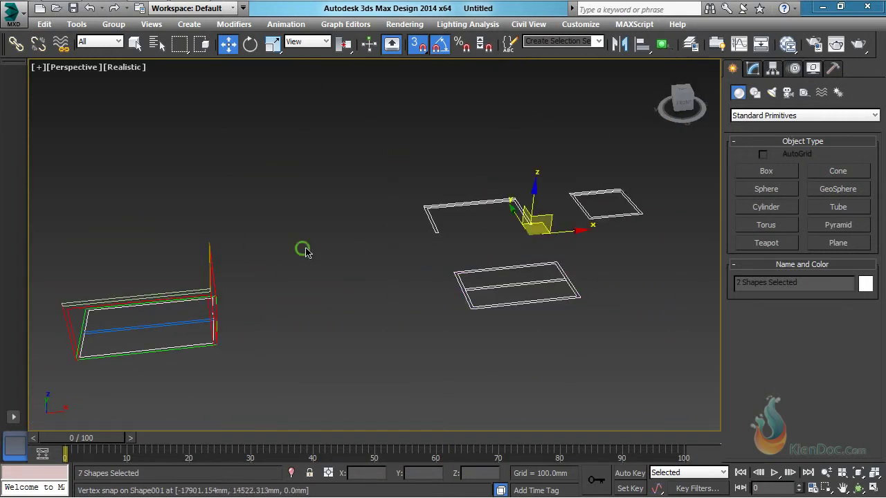
{"action": "middle_click_drag", "start_coordinate": [305, 250], "coordinate": [398, 236]}
{"action": "middle_click_drag", "start_coordinate": [237, 274], "coordinate": [346, 224]}
{"action": "left_click_drag", "start_coordinate": [217, 128], "coordinate": [528, 348]}
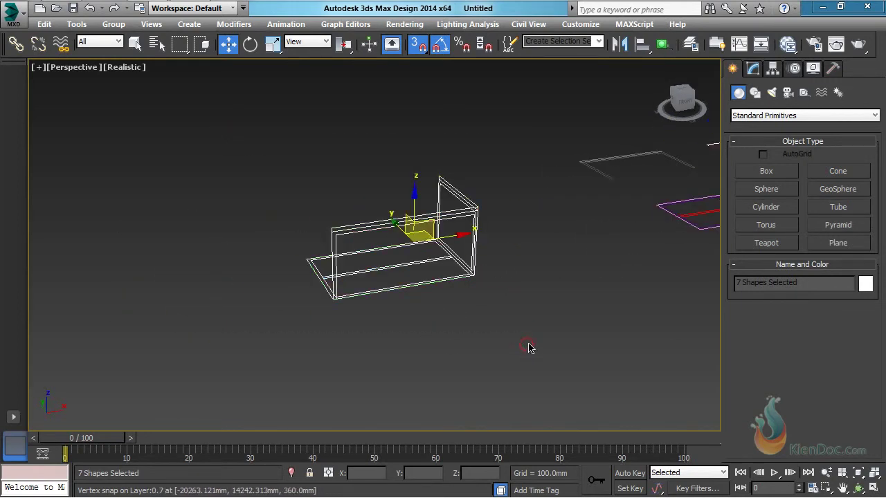
{"action": "key", "text": "alt+q"}
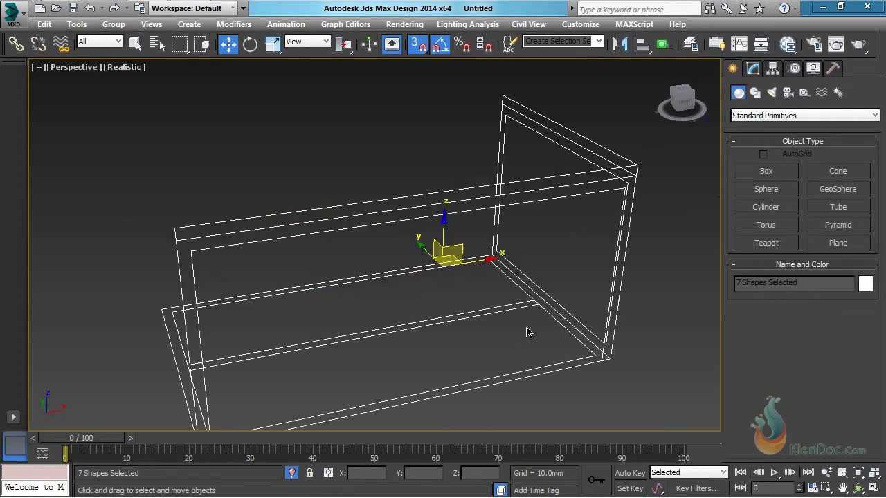
{"action": "middle_click_drag", "start_coordinate": [517, 331], "coordinate": [517, 301]}
{"action": "scroll", "coordinate": [518, 301], "scroll_direction": "down", "scroll_amount": 4}
{"action": "left_click", "coordinate": [557, 339]}
Step: Extrude the outer rectangle of the table plan by 20 mm to form the tabletop
{"action": "mouse_move", "coordinate": [474, 284]}
{"action": "middle_mouse_down", "text": "alt"}
{"action": "mouse_move", "coordinate": [558, 283]}
{"action": "mouse_move", "coordinate": [483, 292]}
{"action": "middle_mouse_up", "text": "alt"}
{"action": "scroll", "coordinate": [481, 291], "scroll_direction": "up", "scroll_amount": 4}
{"action": "middle_click_drag", "start_coordinate": [454, 263], "coordinate": [383, 349]}
{"action": "middle_click_drag", "start_coordinate": [383, 350], "coordinate": [394, 284]}
{"action": "scroll", "coordinate": [361, 306], "scroll_direction": "up", "scroll_amount": 4}
{"action": "middle_click_drag", "start_coordinate": [404, 250], "coordinate": [384, 327]}
{"action": "middle_click_drag", "start_coordinate": [475, 290], "coordinate": [474, 244]}
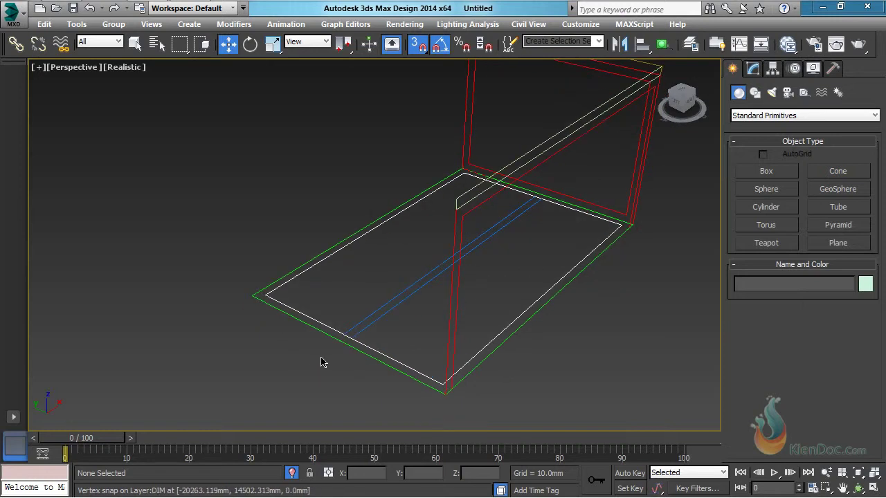
{"action": "left_click", "coordinate": [329, 336]}
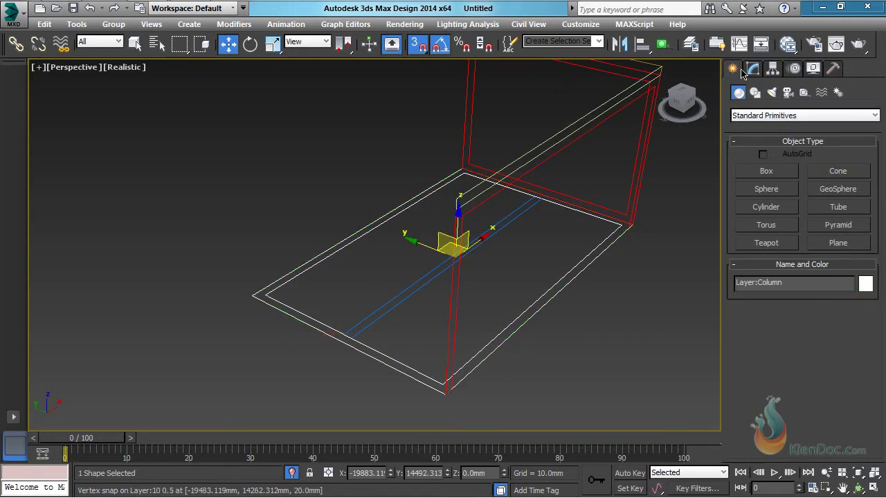
{"action": "left_click", "coordinate": [752, 68]}
{"action": "left_click", "coordinate": [789, 114]}
{"action": "scroll", "coordinate": [768, 173], "scroll_direction": "down", "scroll_amount": 10}
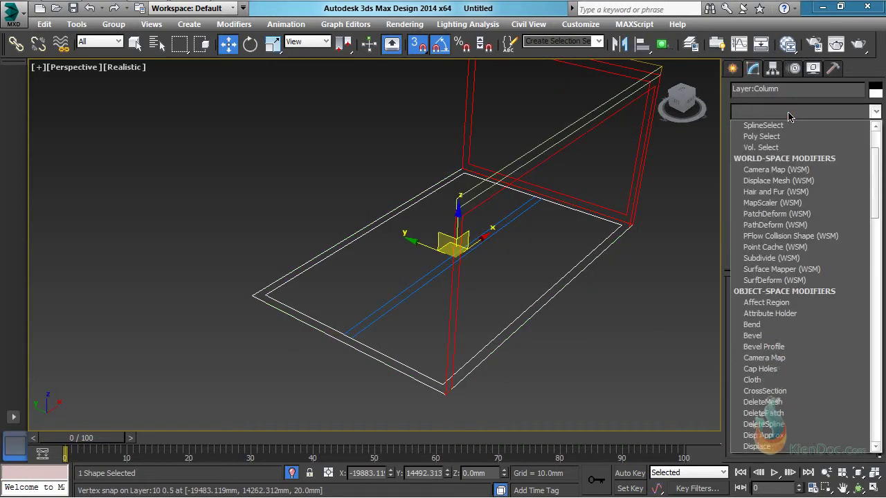
{"action": "left_click", "coordinate": [772, 181]}
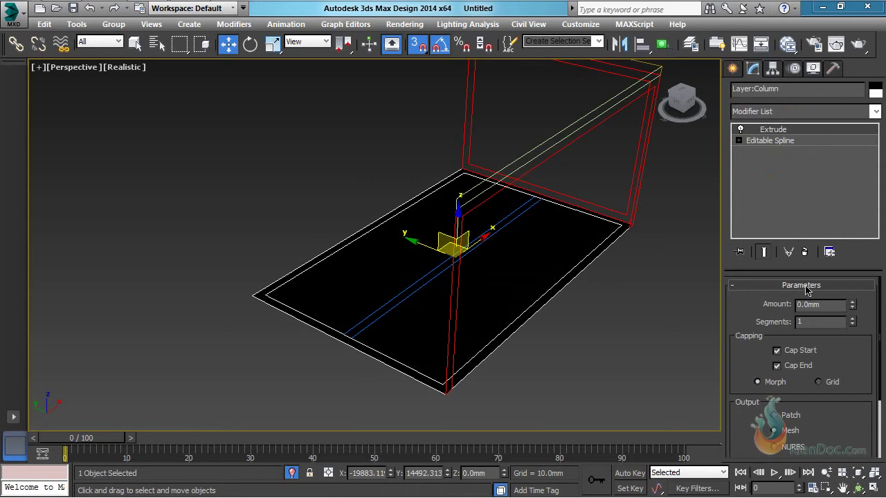
{"action": "double_click", "coordinate": [827, 306]}
{"action": "type", "text": "20"}
{"action": "key", "text": "Return"}
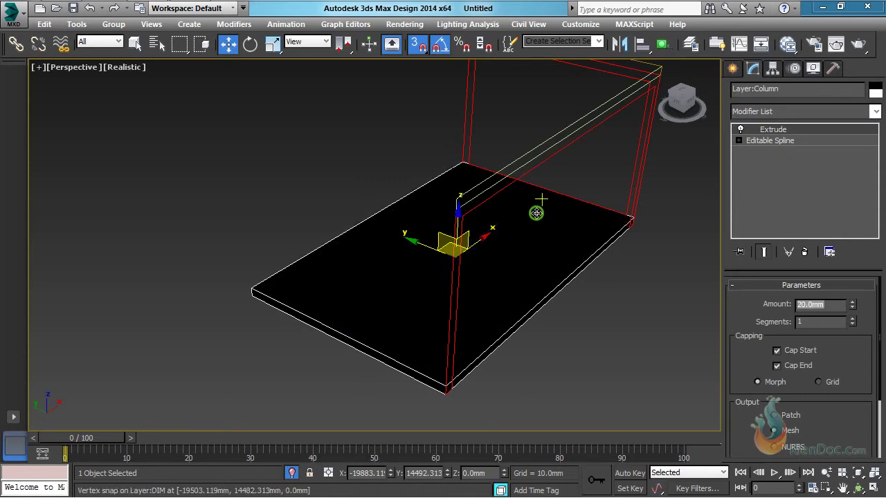
Step: Raise the tabletop along Z, snapping it onto the tabletop outline of the upright elevations with its underside at 380 mm
{"action": "middle_click_drag", "start_coordinate": [536, 209], "coordinate": [443, 250]}
{"action": "right_click", "coordinate": [444, 250]}
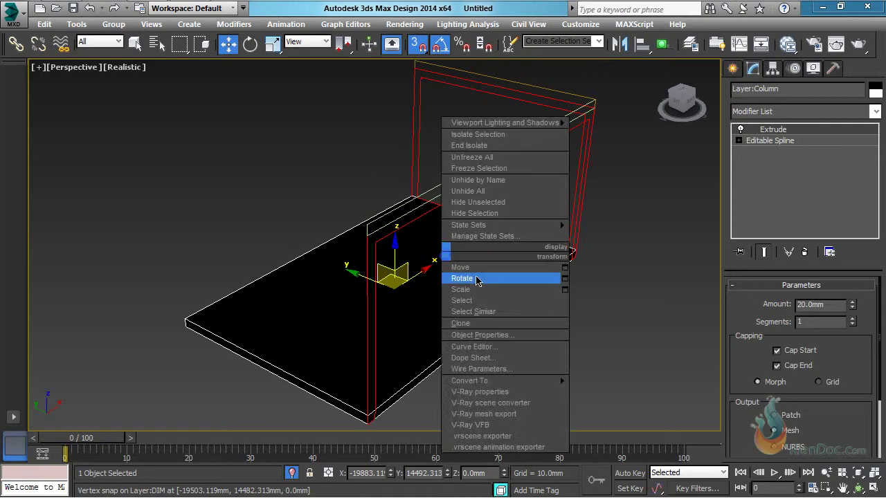
{"action": "left_click", "coordinate": [376, 179]}
{"action": "middle_click_drag", "start_coordinate": [376, 178], "coordinate": [362, 206]}
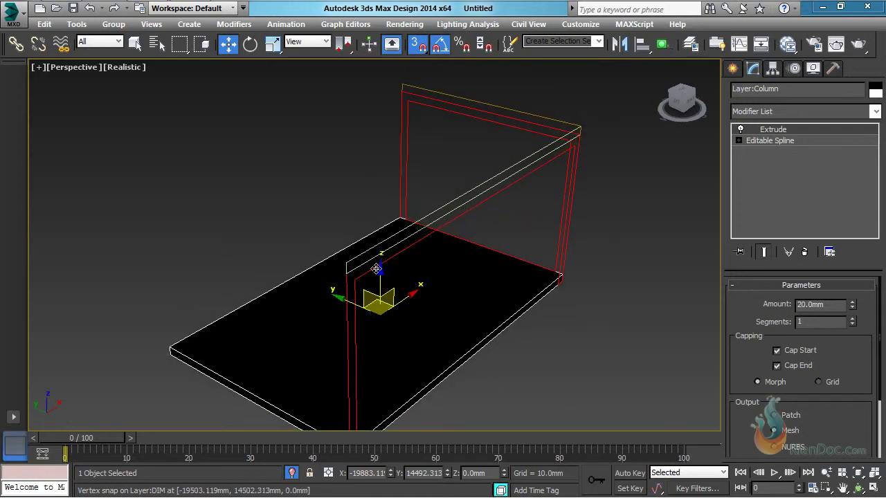
{"action": "left_click_drag", "start_coordinate": [375, 271], "coordinate": [569, 124]}
{"action": "scroll", "coordinate": [576, 125], "scroll_direction": "up", "scroll_amount": 6}
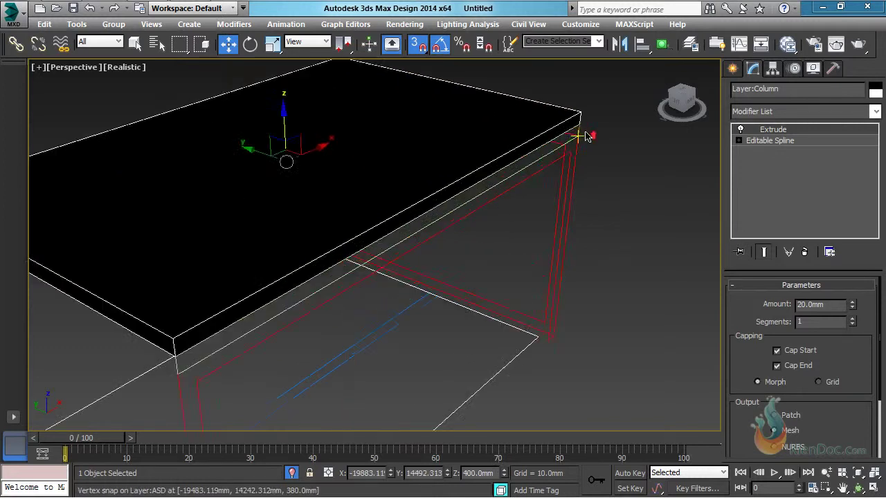
{"action": "key", "text": "space"}
{"action": "left_click_drag", "start_coordinate": [550, 154], "coordinate": [546, 182]}
Step: Extrude the leg frame outline of the side elevation by 20 mm
{"action": "scroll", "coordinate": [546, 183], "scroll_direction": "down", "scroll_amount": 6}
{"action": "middle_click_drag", "start_coordinate": [543, 243], "coordinate": [414, 198], "text": "alt"}
{"action": "scroll", "coordinate": [366, 250], "scroll_direction": "up", "scroll_amount": 3}
{"action": "left_click", "coordinate": [362, 182]}
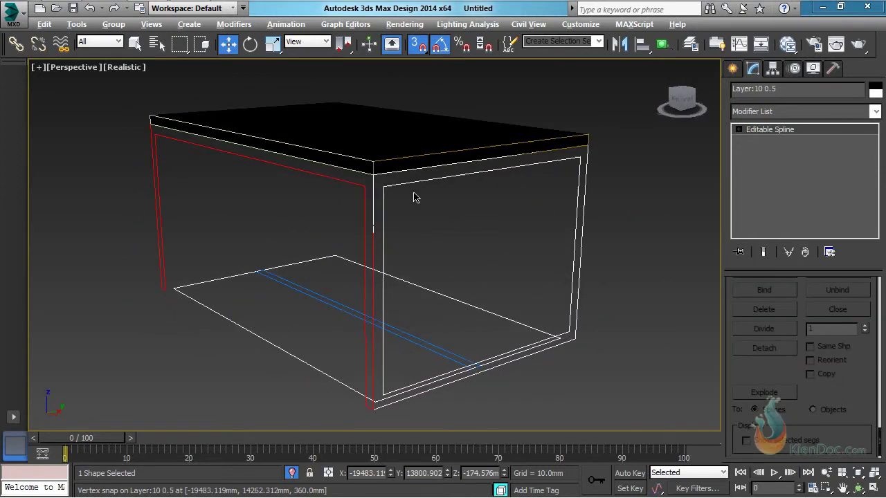
{"action": "left_click", "coordinate": [816, 112]}
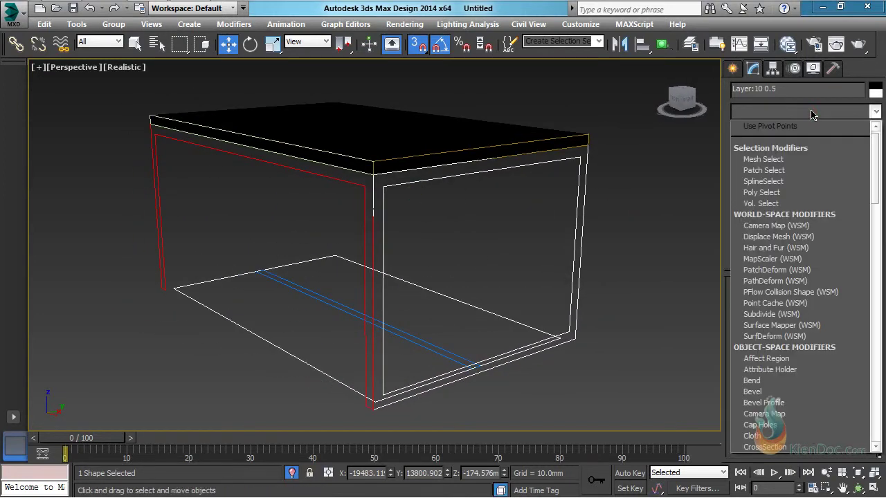
{"action": "key", "text": "e"}
{"action": "left_click", "coordinate": [789, 184]}
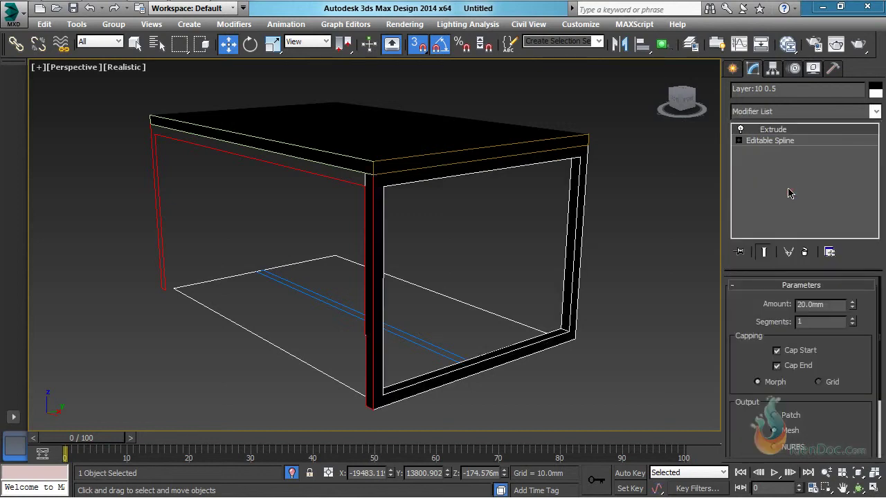
Step: Center the pivots of all seven isolated objects on their own geometry
{"action": "scroll", "coordinate": [524, 257], "scroll_direction": "down", "scroll_amount": 8}
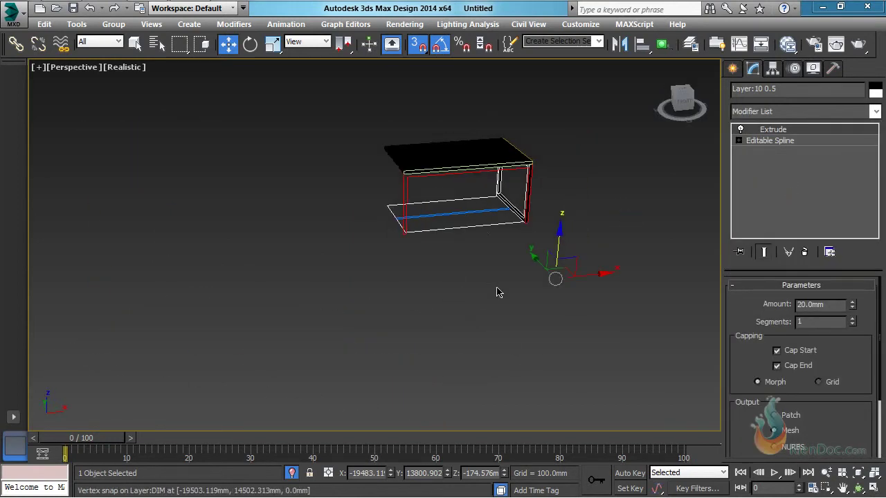
{"action": "key", "text": "ctrl+a"}
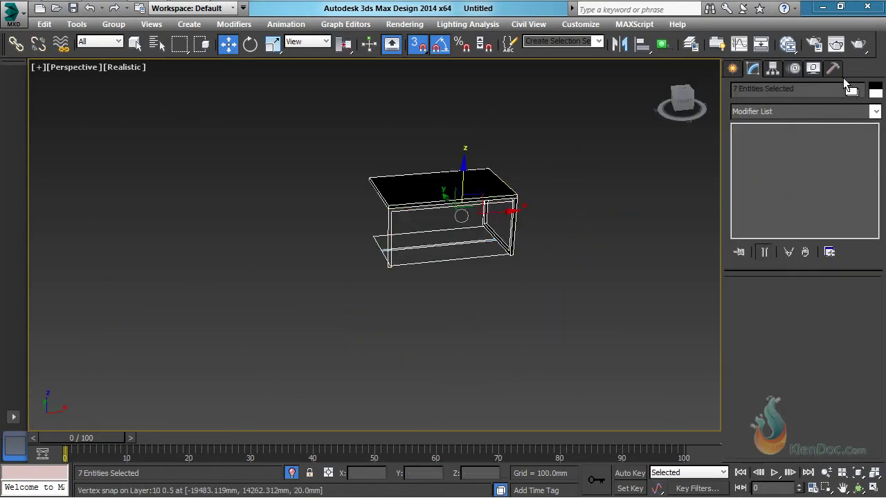
{"action": "left_click", "coordinate": [773, 68]}
{"action": "left_click", "coordinate": [800, 171]}
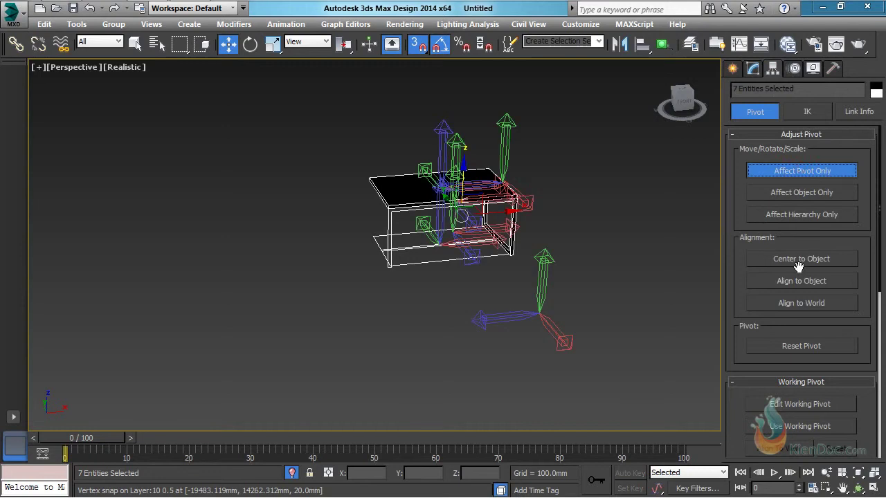
{"action": "left_click", "coordinate": [808, 263]}
{"action": "left_click", "coordinate": [808, 171]}
Step: Clone the extruded leg frame to the opposite end of the table, snapping its lower corner onto the front elevation's other leg
{"action": "middle_click_drag", "start_coordinate": [553, 221], "coordinate": [540, 264]}
{"action": "scroll", "coordinate": [483, 222], "scroll_direction": "up", "scroll_amount": 2}
{"action": "left_click", "coordinate": [540, 263]}
{"action": "scroll", "coordinate": [468, 281], "scroll_direction": "up", "scroll_amount": 6}
{"action": "left_click", "coordinate": [381, 277]}
{"action": "scroll", "coordinate": [466, 233], "scroll_direction": "down", "scroll_amount": 8}
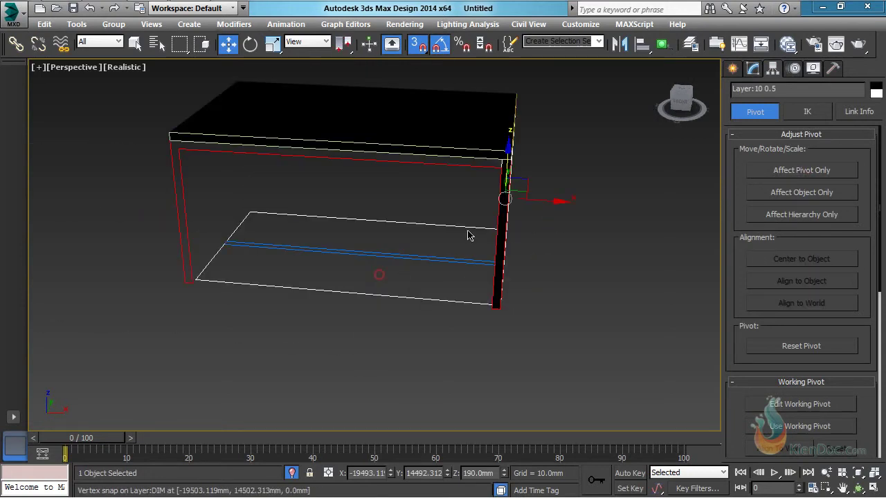
{"action": "scroll", "coordinate": [429, 338], "scroll_direction": "up", "scroll_amount": 5}
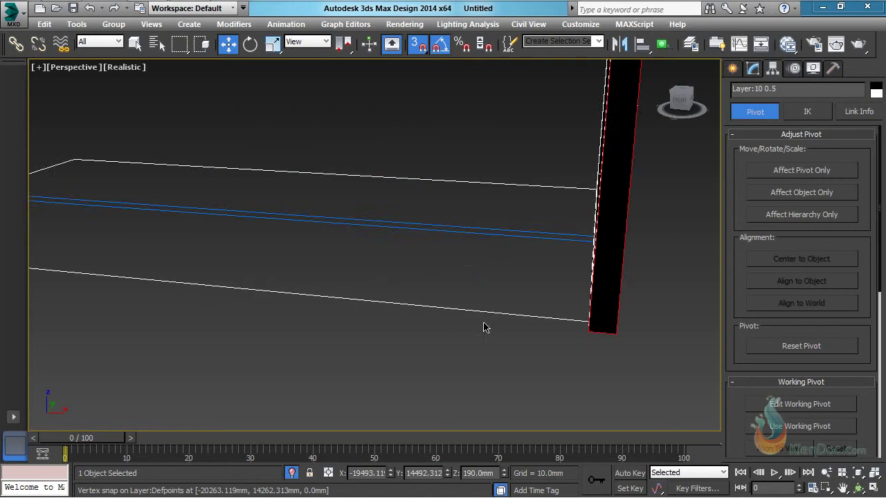
{"action": "scroll", "coordinate": [486, 326], "scroll_direction": "down", "scroll_amount": 5}
{"action": "left_click", "coordinate": [309, 473]}
{"action": "scroll", "coordinate": [528, 312], "scroll_direction": "up", "scroll_amount": 6}
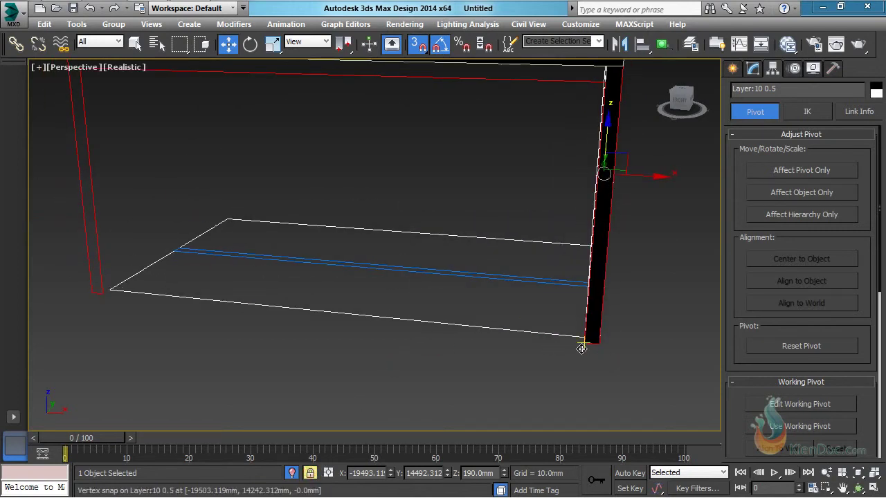
{"action": "mouse_move", "coordinate": [581, 348]}
{"action": "left_mouse_down"}
{"action": "mouse_move", "coordinate": [173, 357]}
{"action": "mouse_move", "coordinate": [61, 311]}
{"action": "mouse_move", "coordinate": [84, 299]}
{"action": "left_mouse_up"}
{"action": "left_click", "coordinate": [445, 326]}
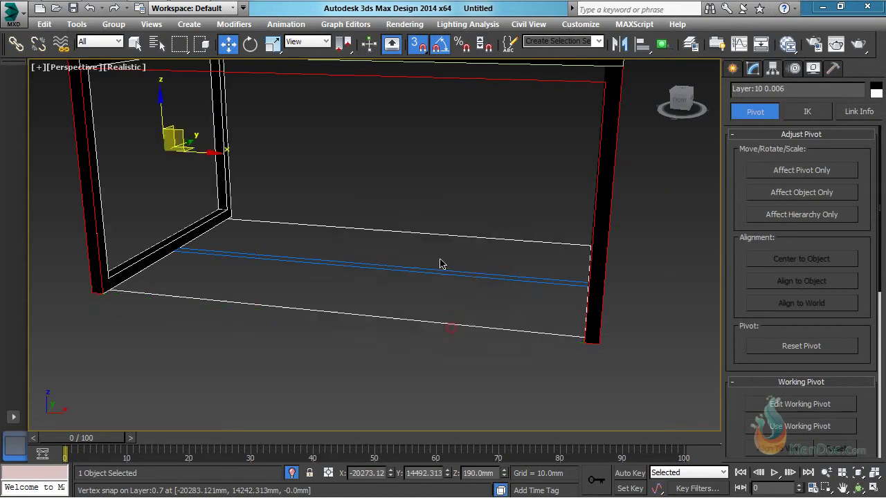
Step: Extrude the narrow middle bar of the table plan by 20 mm
{"action": "scroll", "coordinate": [439, 277], "scroll_direction": "down", "scroll_amount": 5}
{"action": "mouse_move", "coordinate": [439, 293]}
{"action": "middle_mouse_down", "text": "alt"}
{"action": "mouse_move", "coordinate": [419, 228]}
{"action": "mouse_move", "coordinate": [340, 225]}
{"action": "mouse_move", "coordinate": [326, 290]}
{"action": "mouse_move", "coordinate": [427, 283]}
{"action": "mouse_move", "coordinate": [419, 301]}
{"action": "middle_mouse_up", "text": "alt"}
{"action": "scroll", "coordinate": [404, 307], "scroll_direction": "up", "scroll_amount": 3}
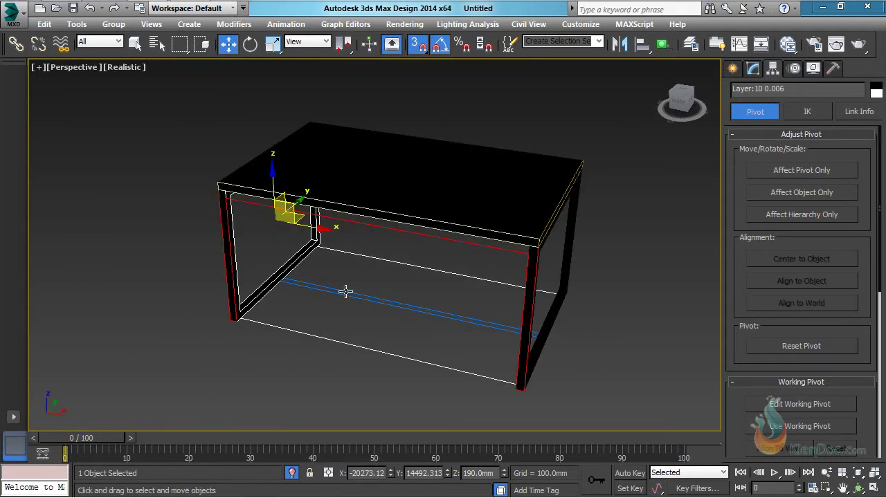
{"action": "middle_click_drag", "start_coordinate": [346, 291], "coordinate": [304, 168], "text": "alt"}
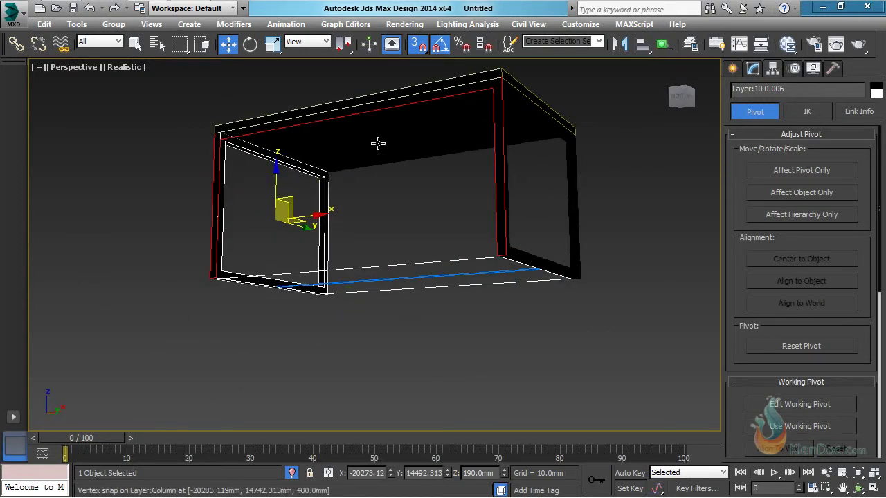
{"action": "middle_click_drag", "start_coordinate": [510, 121], "coordinate": [474, 151], "text": "alt"}
{"action": "scroll", "coordinate": [474, 151], "scroll_direction": "up", "scroll_amount": 3}
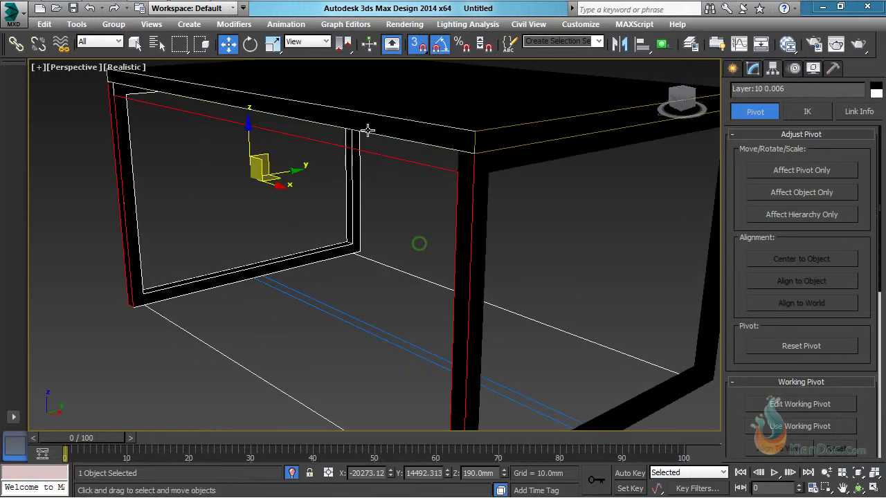
{"action": "middle_click_drag", "start_coordinate": [420, 243], "coordinate": [390, 296], "text": "alt"}
{"action": "scroll", "coordinate": [384, 332], "scroll_direction": "up", "scroll_amount": 2}
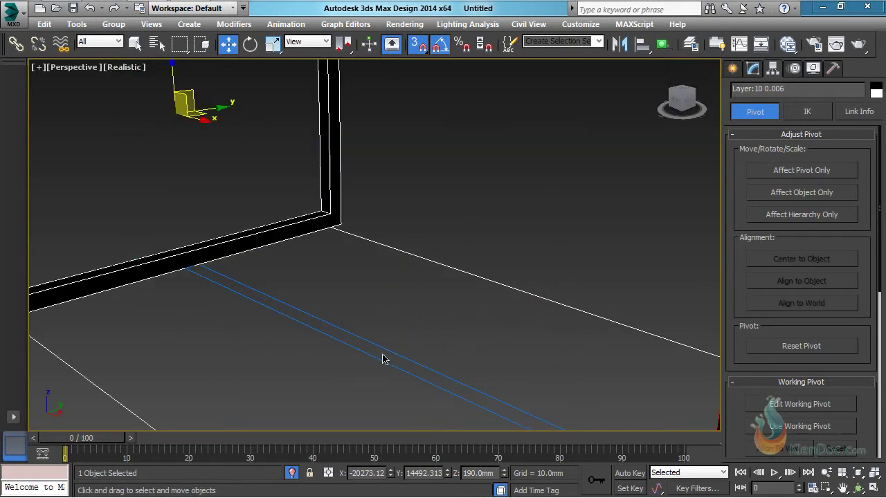
{"action": "left_click", "coordinate": [386, 348]}
{"action": "left_click", "coordinate": [753, 69]}
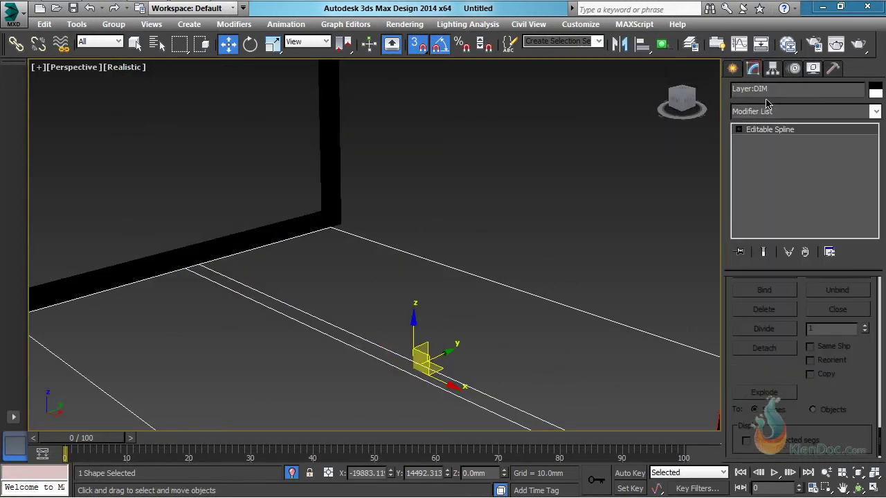
{"action": "left_click", "coordinate": [772, 113]}
{"action": "key", "text": "e"}
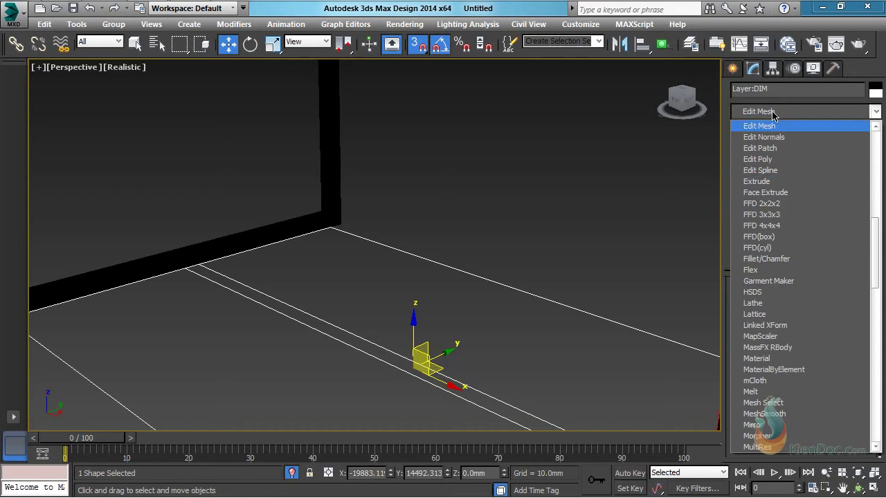
{"action": "left_click", "coordinate": [761, 182]}
Step: Align the middle bar to the tabletop in Z position only, matching the bar's maximum to the tabletop's minimum
{"action": "middle_click_drag", "start_coordinate": [520, 285], "coordinate": [484, 317], "text": "alt"}
{"action": "middle_click_drag", "start_coordinate": [471, 227], "coordinate": [462, 294], "text": "alt"}
{"action": "middle_click_drag", "start_coordinate": [457, 212], "coordinate": [461, 257], "text": "alt"}
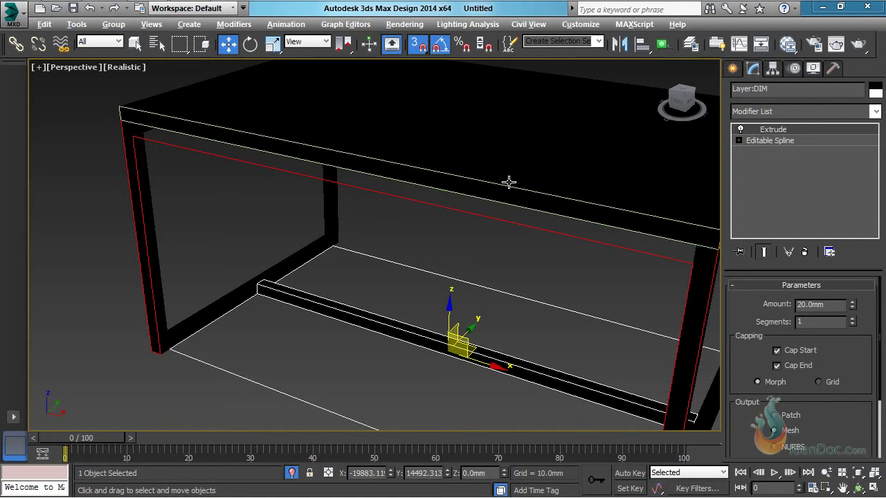
{"action": "key", "text": "alt+a"}
{"action": "left_click", "coordinate": [532, 153]}
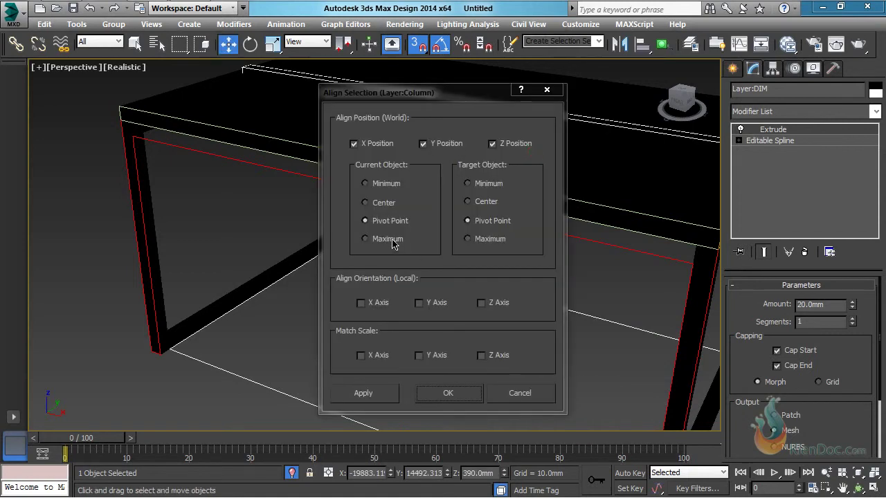
{"action": "left_click", "coordinate": [391, 240]}
{"action": "left_click", "coordinate": [489, 184]}
{"action": "left_click", "coordinate": [458, 143]}
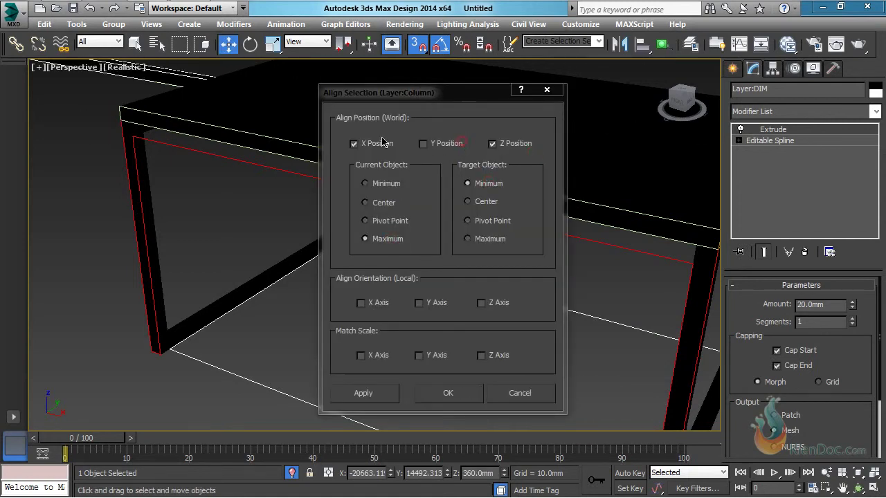
{"action": "left_click", "coordinate": [366, 142]}
{"action": "left_click", "coordinate": [451, 401]}
Step: Select the tabletop together with the original leg frame and turn on edged faces in the perspective view
{"action": "middle_click_drag", "start_coordinate": [455, 374], "coordinate": [489, 278], "text": "alt"}
{"action": "scroll", "coordinate": [481, 321], "scroll_direction": "down", "scroll_amount": 5}
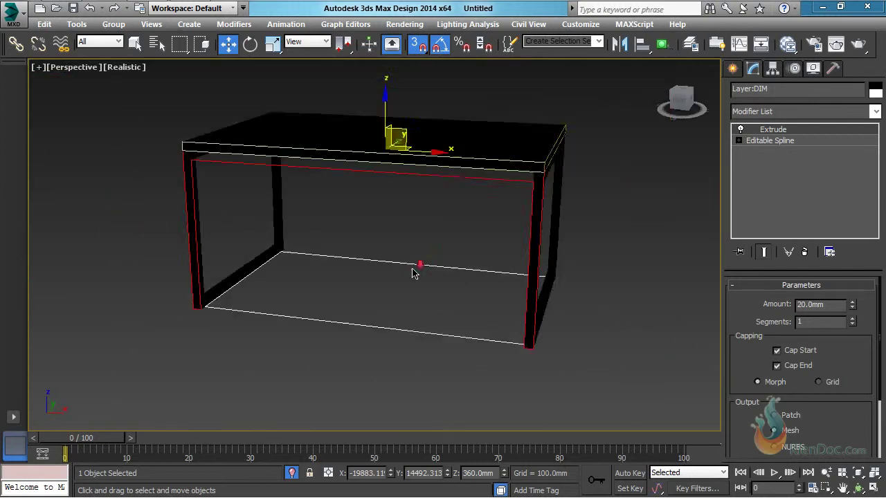
{"action": "scroll", "coordinate": [465, 252], "scroll_direction": "up", "scroll_amount": 5}
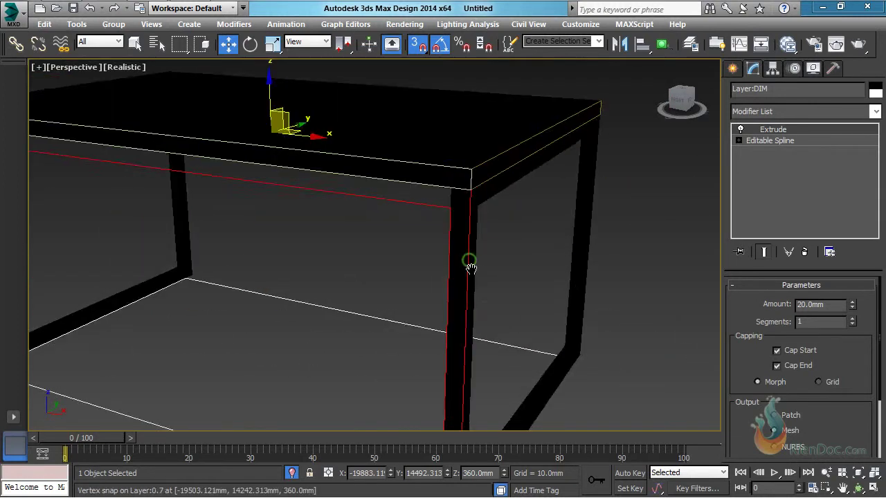
{"action": "scroll", "coordinate": [477, 277], "scroll_direction": "down", "scroll_amount": 2}
{"action": "left_click", "coordinate": [481, 220]}
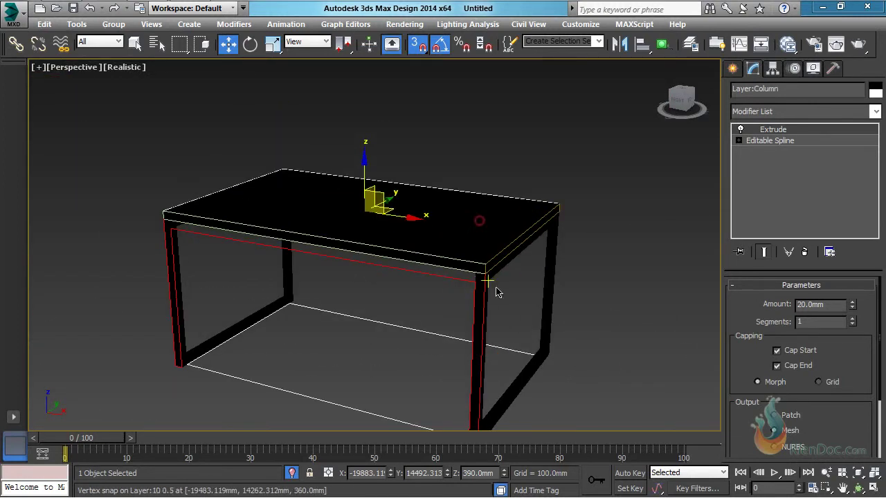
{"action": "middle_click_drag", "start_coordinate": [496, 288], "coordinate": [465, 251], "text": "alt"}
{"action": "left_click", "coordinate": [472, 215], "text": "ctrl"}
{"action": "key", "text": "F4"}
{"action": "scroll", "coordinate": [280, 209], "scroll_direction": "up", "scroll_amount": 4}
{"action": "scroll", "coordinate": [288, 228], "scroll_direction": "down", "scroll_amount": 8}
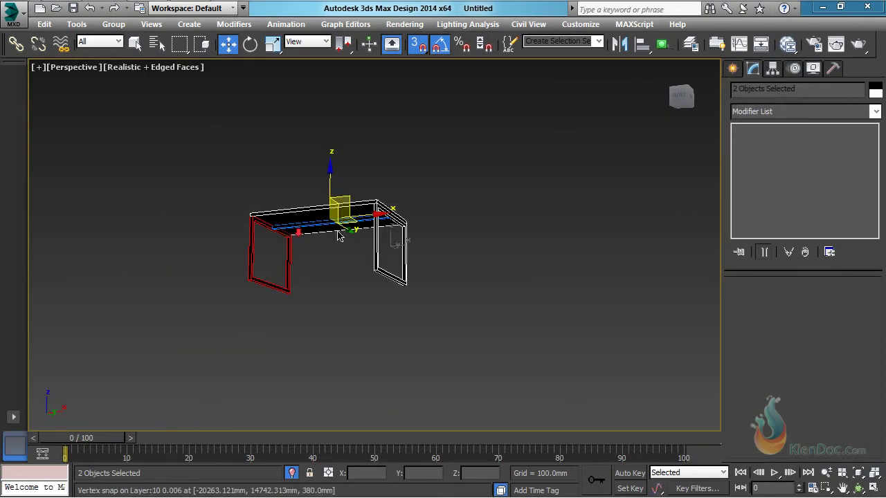
Step: Select the tabletop, both leg frames and the middle bar and group them under the name BAN PK
{"action": "middle_click_drag", "start_coordinate": [357, 235], "coordinate": [355, 250], "text": "alt"}
{"action": "left_click_drag", "start_coordinate": [203, 156], "coordinate": [529, 363]}
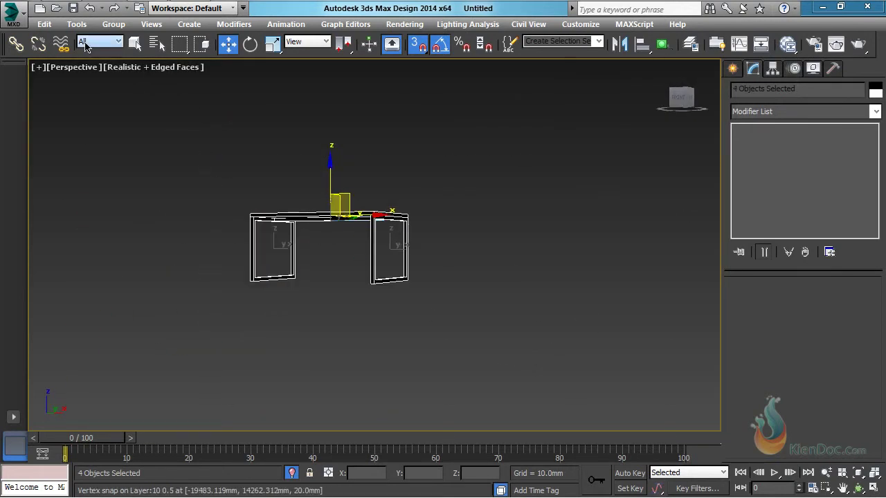
{"action": "left_click", "coordinate": [113, 24]}
{"action": "left_click", "coordinate": [129, 40]}
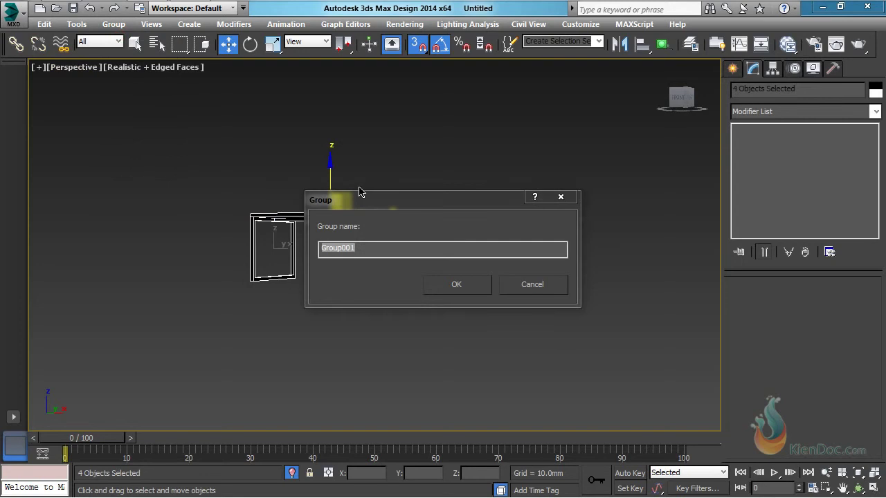
{"action": "type", "text": "BAN PK"}
{"action": "key", "text": "Return"}
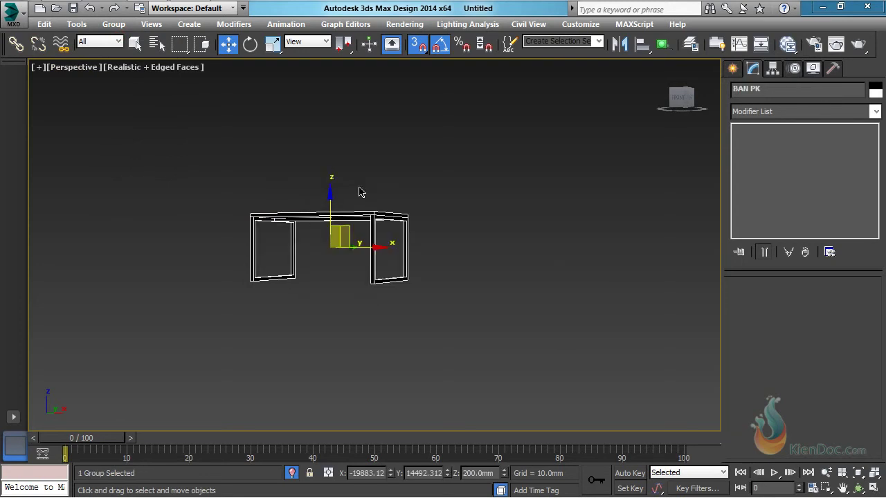
Step: Change the object color of the BAN PK group to medium blue from the 3ds Max palette
{"action": "left_click", "coordinate": [874, 91]}
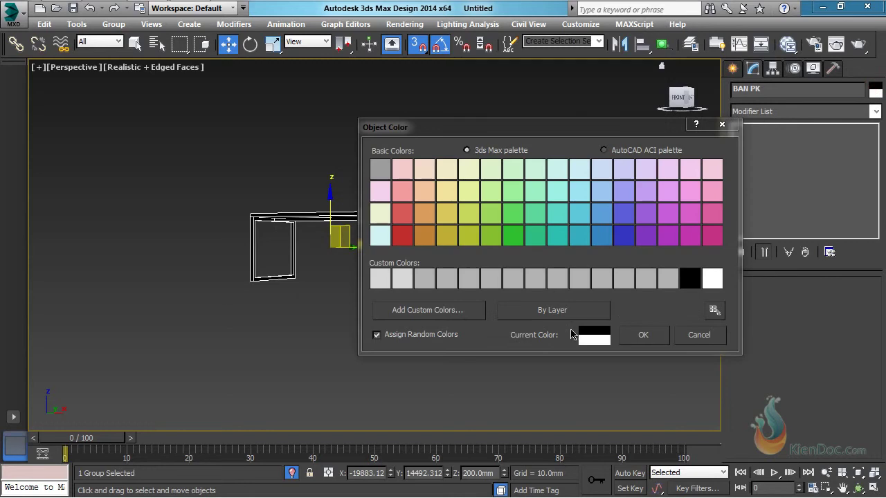
{"action": "left_click", "coordinate": [599, 213]}
{"action": "left_click", "coordinate": [642, 337]}
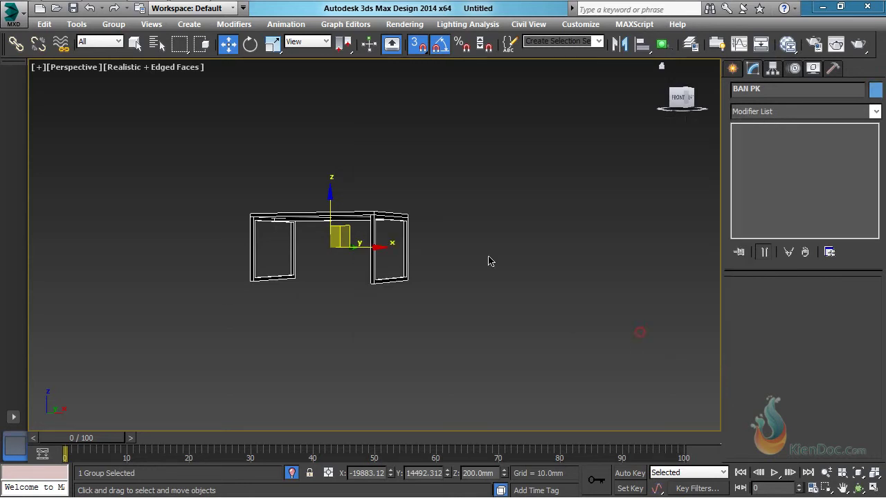
{"action": "middle_click_drag", "start_coordinate": [488, 259], "coordinate": [432, 245], "text": "alt"}
{"action": "scroll", "coordinate": [437, 247], "scroll_direction": "up", "scroll_amount": 6}
{"action": "scroll", "coordinate": [436, 248], "scroll_direction": "down", "scroll_amount": 5}
{"action": "mouse_move", "coordinate": [462, 273]}
{"action": "middle_mouse_down", "text": "alt"}
{"action": "mouse_move", "coordinate": [474, 251]}
{"action": "mouse_move", "coordinate": [464, 277]}
{"action": "mouse_move", "coordinate": [491, 285]}
{"action": "mouse_move", "coordinate": [476, 278]}
{"action": "middle_mouse_up", "text": "alt"}
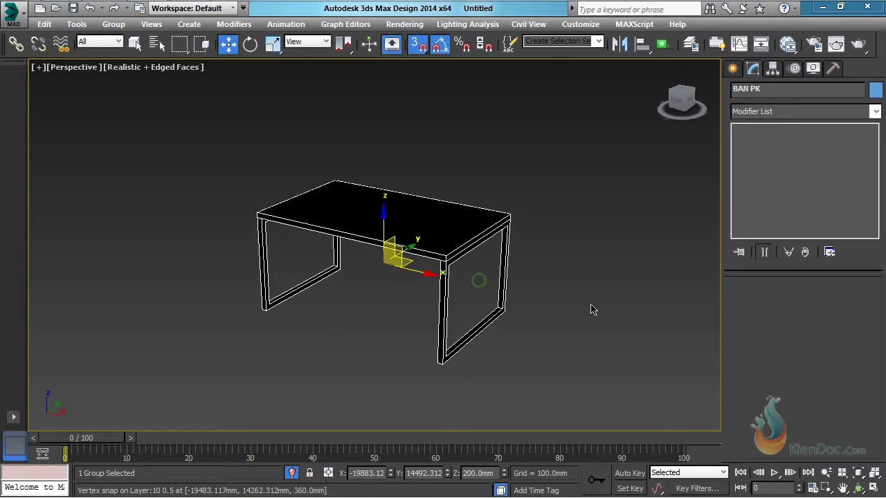
Step: Create a VRayMtl material in the Slate Material Editor, assign it to the table group and close the editor
{"action": "key", "text": "m"}
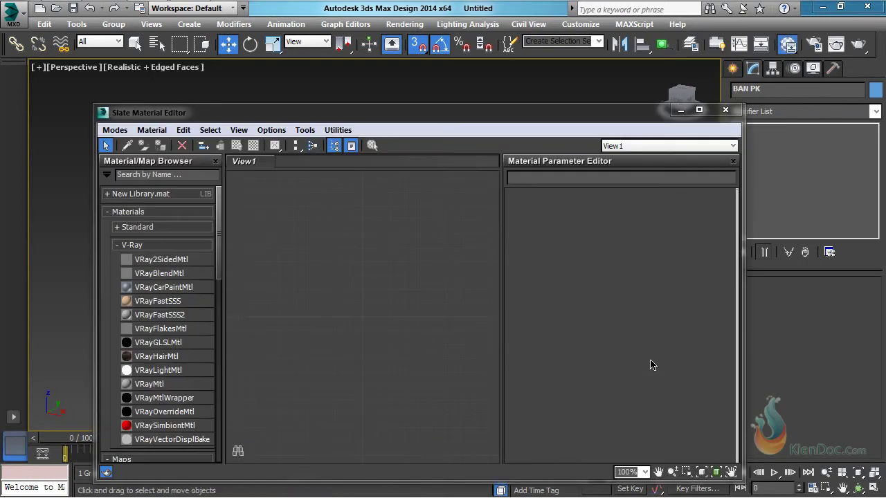
{"action": "left_click_drag", "start_coordinate": [516, 117], "coordinate": [520, 76]}
{"action": "left_click_drag", "start_coordinate": [144, 350], "coordinate": [361, 194]}
{"action": "left_click", "coordinate": [401, 189]}
{"action": "left_click_drag", "start_coordinate": [380, 74], "coordinate": [523, 248]}
{"action": "left_click", "coordinate": [277, 279]}
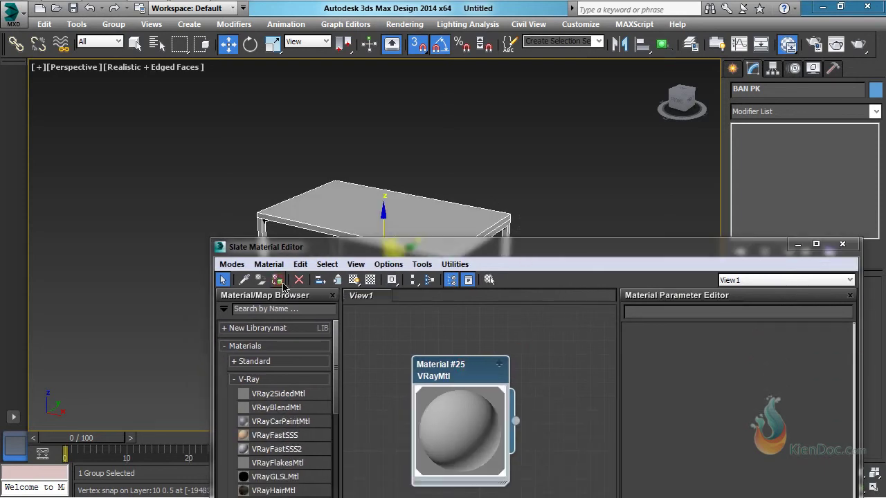
{"action": "left_click", "coordinate": [842, 244]}
Step: Switch the perspective viewport's display style from Realistic to Shaded
{"action": "middle_click_drag", "start_coordinate": [528, 295], "coordinate": [524, 265], "text": "alt"}
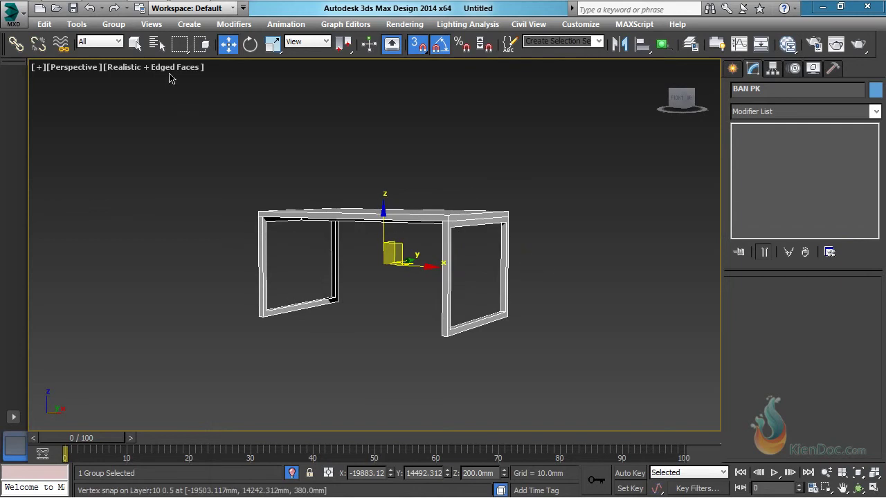
{"action": "left_click", "coordinate": [173, 68]}
{"action": "left_click", "coordinate": [200, 104]}
{"action": "mouse_move", "coordinate": [362, 259]}
{"action": "middle_mouse_down", "text": "alt"}
{"action": "mouse_move", "coordinate": [525, 197]}
{"action": "mouse_move", "coordinate": [459, 235]}
{"action": "mouse_move", "coordinate": [458, 191]}
{"action": "mouse_move", "coordinate": [443, 259]}
{"action": "middle_mouse_up", "text": "alt"}
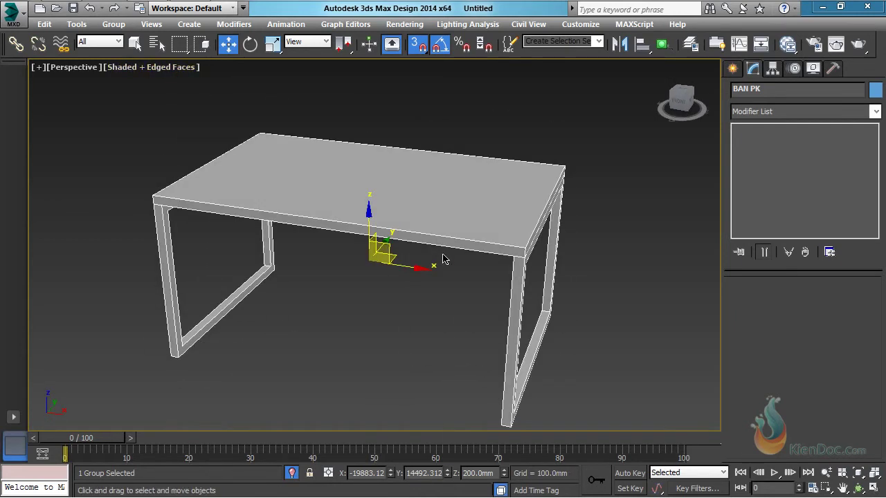
Step: Apply an Edit Poly modifier to the BAN PK group
{"action": "scroll", "coordinate": [380, 310], "scroll_direction": "down", "scroll_amount": 15}
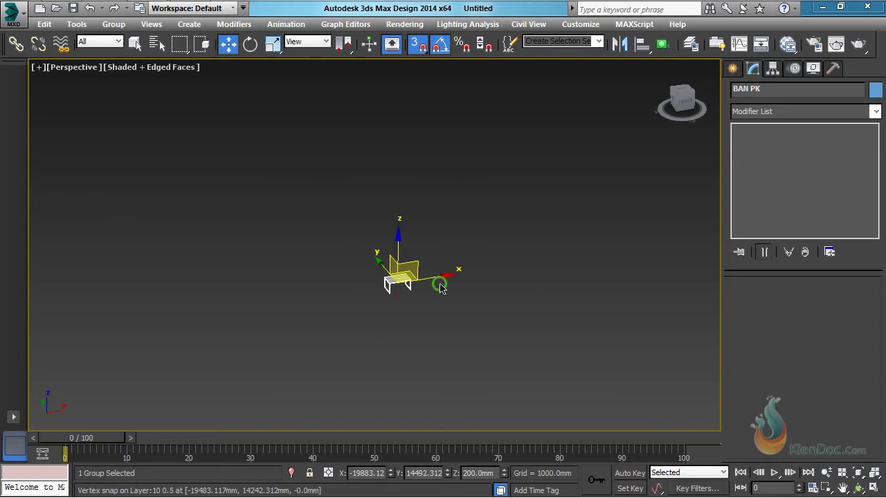
{"action": "scroll", "coordinate": [435, 305], "scroll_direction": "up", "scroll_amount": 12}
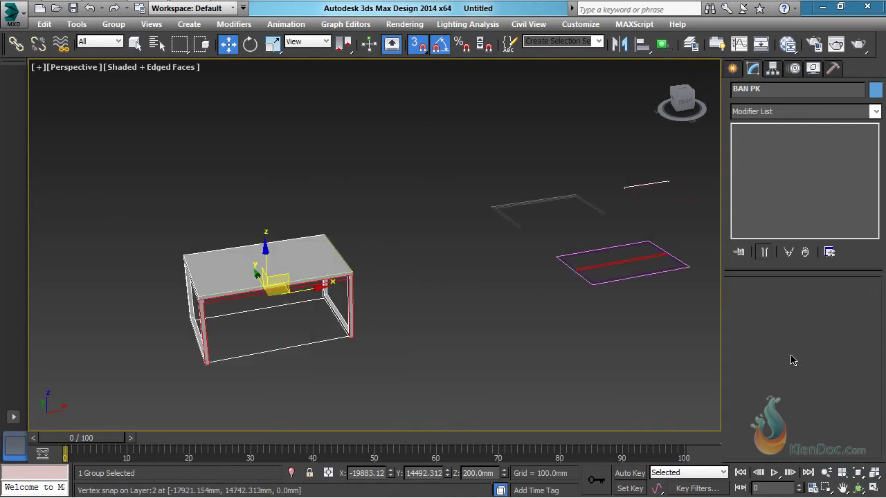
{"action": "middle_click_drag", "start_coordinate": [519, 278], "coordinate": [523, 270]}
{"action": "mouse_move", "coordinate": [462, 278]}
{"action": "middle_mouse_down", "text": "alt"}
{"action": "mouse_move", "coordinate": [443, 262]}
{"action": "mouse_move", "coordinate": [452, 274]}
{"action": "mouse_move", "coordinate": [445, 277]}
{"action": "middle_mouse_up", "text": "alt"}
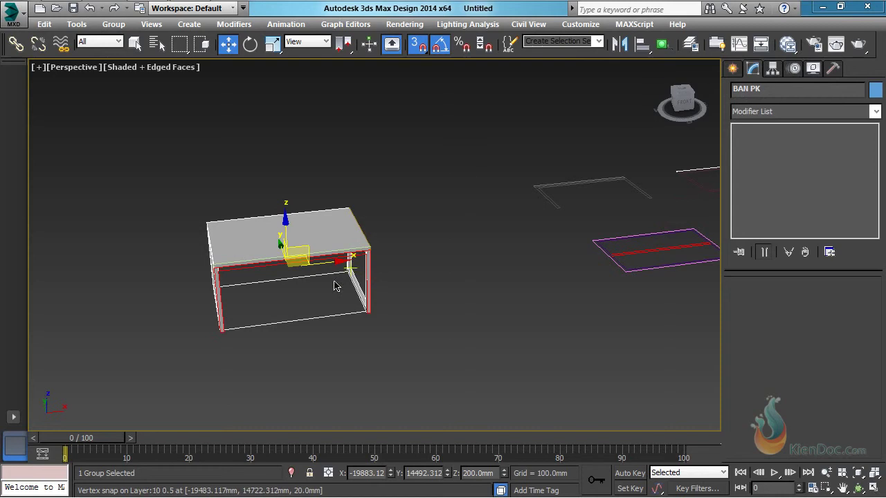
{"action": "left_click", "coordinate": [782, 114]}
{"action": "key", "text": "e"}
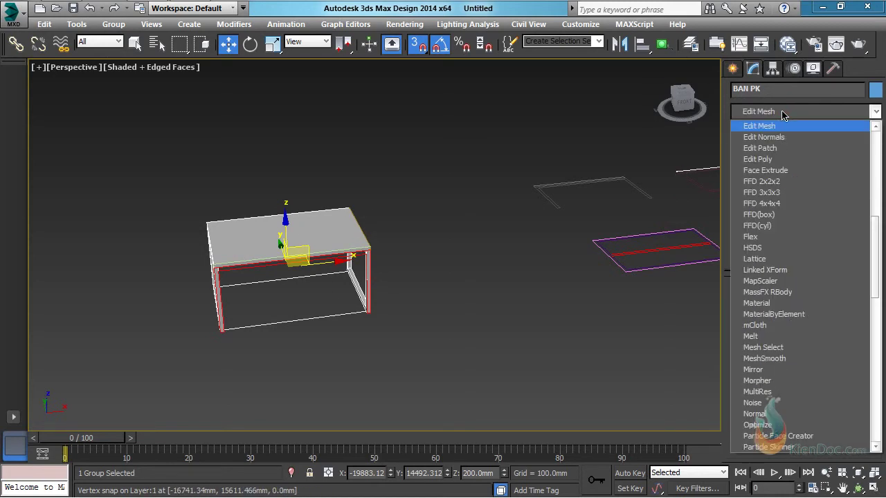
{"action": "left_click", "coordinate": [773, 160]}
{"action": "left_click", "coordinate": [733, 71]}
Step: Clone the table group as a copy named BAN PK001 and, with snapping off, move it along X beside the original
{"action": "middle_click_drag", "start_coordinate": [342, 264], "coordinate": [333, 269]}
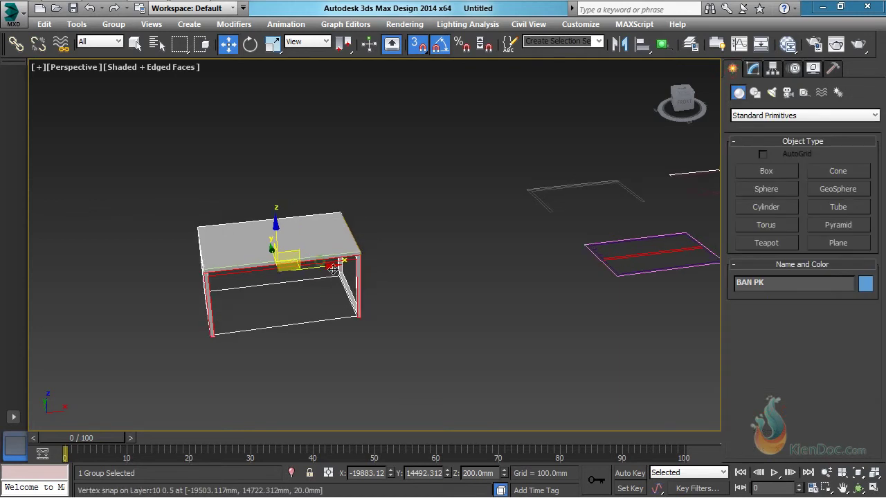
{"action": "key", "text": "ctrl+v"}
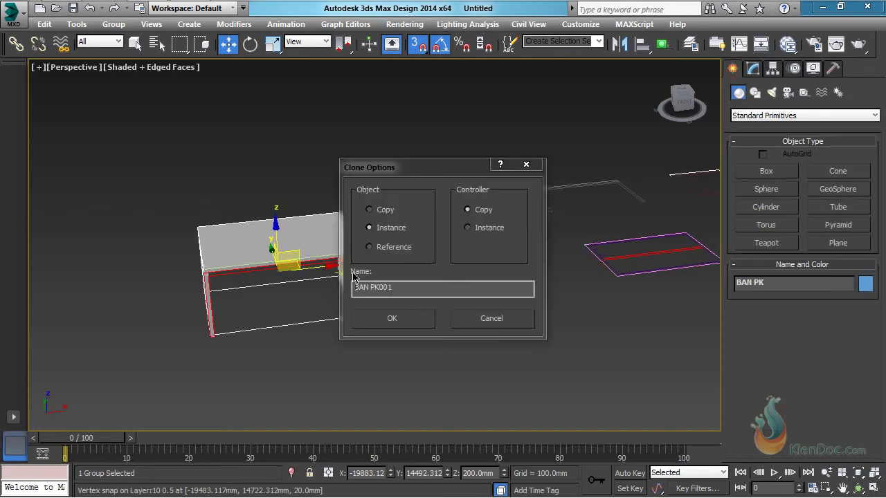
{"action": "left_click", "coordinate": [390, 211]}
{"action": "left_click", "coordinate": [408, 321]}
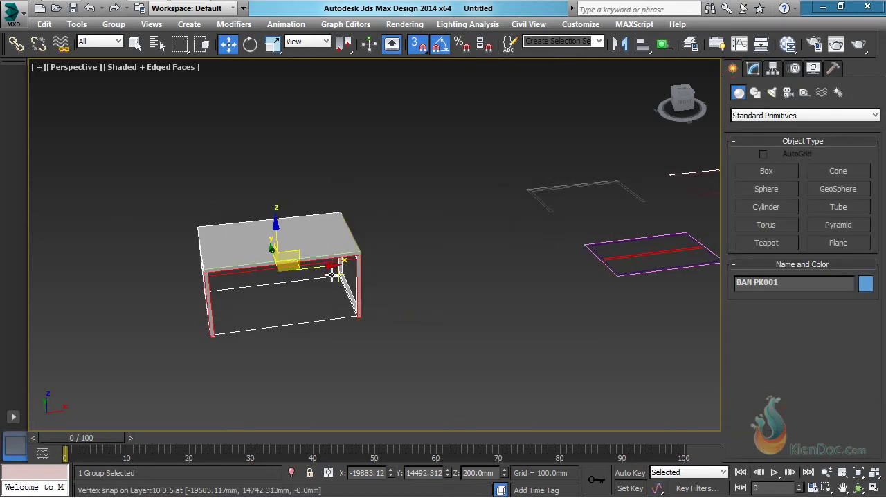
{"action": "key", "text": "s"}
{"action": "left_click_drag", "start_coordinate": [329, 266], "coordinate": [511, 245]}
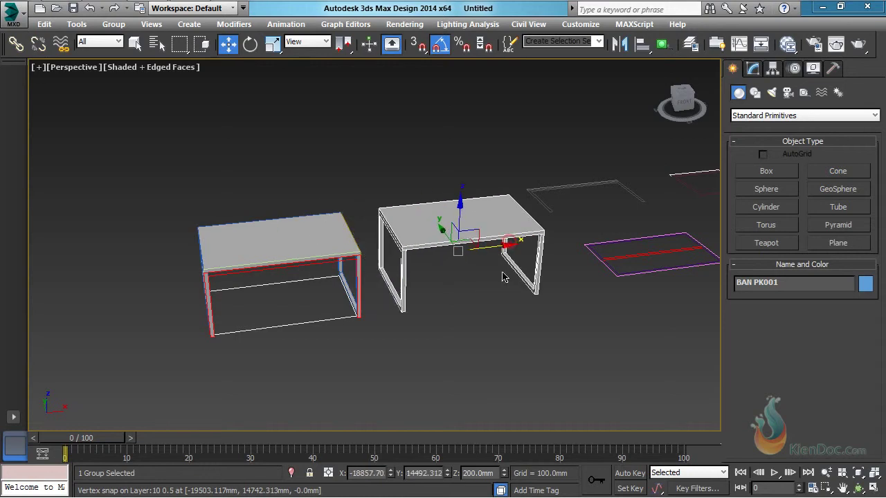
Step: Select the vertices at the copied table's end nearest the original and shift them inward along X by a relative offset
{"action": "middle_click_drag", "start_coordinate": [505, 277], "coordinate": [491, 279]}
{"action": "scroll", "coordinate": [392, 267], "scroll_direction": "up", "scroll_amount": 3}
{"action": "middle_click_drag", "start_coordinate": [386, 267], "coordinate": [446, 256]}
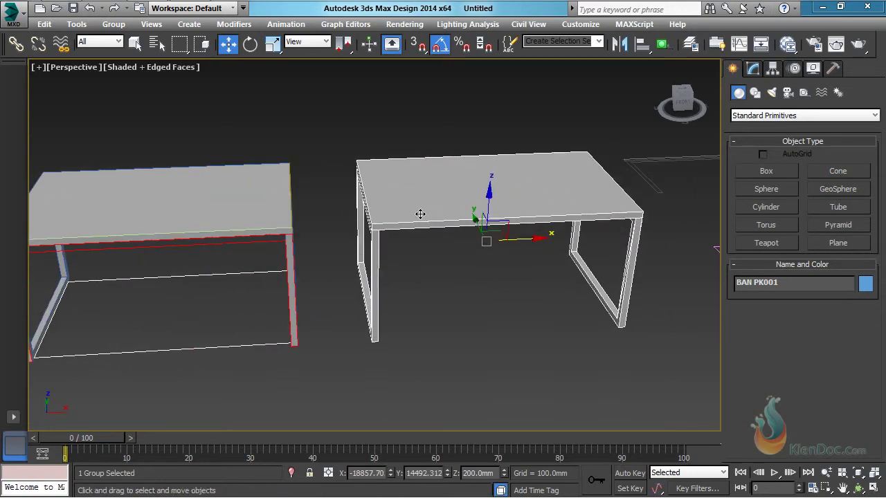
{"action": "key", "text": "1"}
{"action": "left_click_drag", "start_coordinate": [418, 412], "coordinate": [428, 415]}
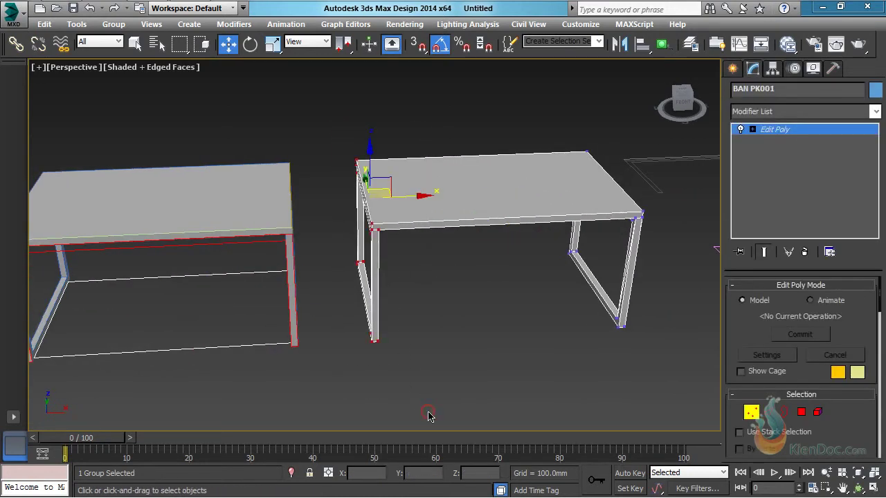
{"action": "left_click", "coordinate": [328, 475]}
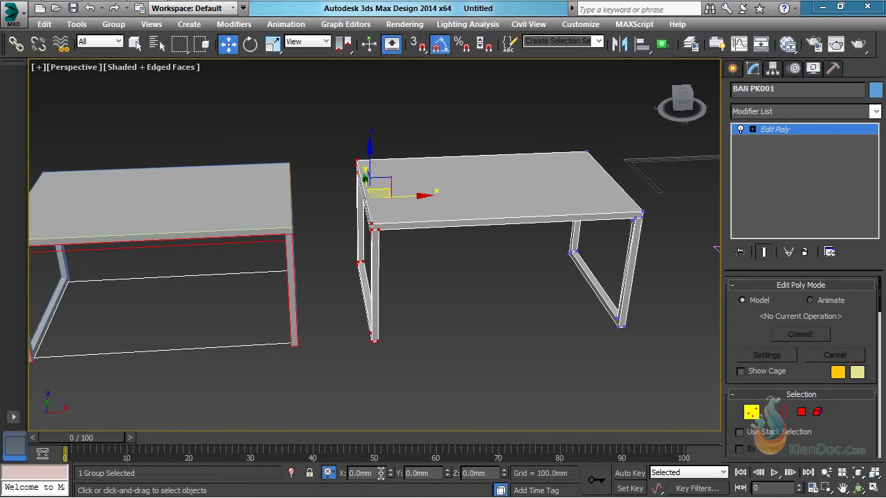
{"action": "left_click", "coordinate": [381, 474]}
{"action": "key", "text": "Return"}
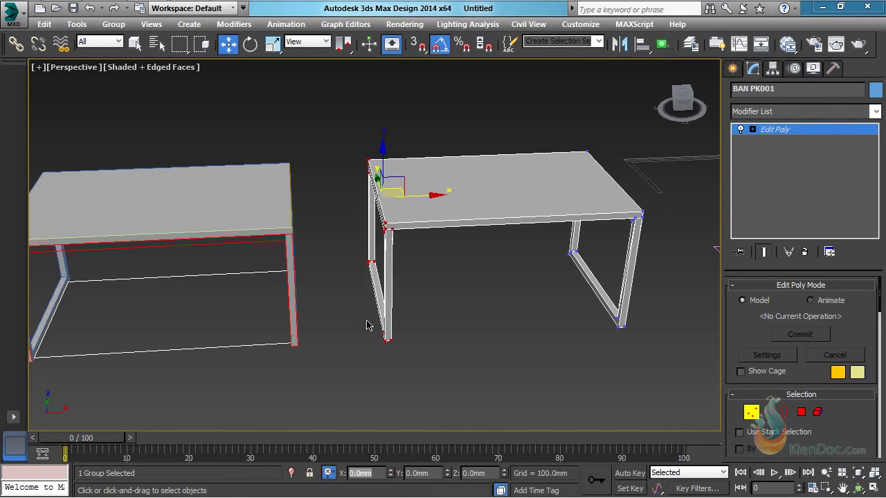
Step: Select the vertices at the copied table's far end and move them -40 mm along X
{"action": "middle_click_drag", "start_coordinate": [502, 259], "coordinate": [405, 278]}
{"action": "left_click_drag", "start_coordinate": [392, 102], "coordinate": [573, 410]}
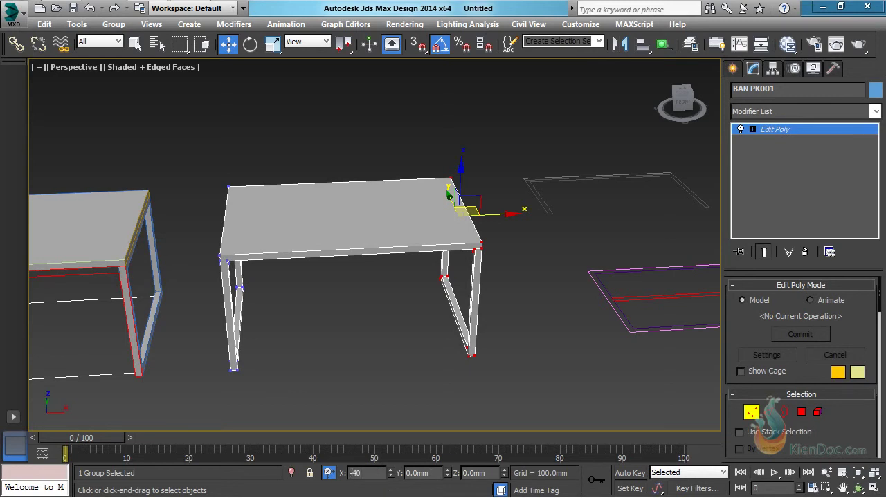
{"action": "key", "text": "Return"}
Step: Lower the copied table's top vertices by 40 mm in Z and leave vertex editing
{"action": "middle_click_drag", "start_coordinate": [376, 322], "coordinate": [342, 176]}
{"action": "scroll", "coordinate": [437, 290], "scroll_direction": "down", "scroll_amount": 3}
{"action": "left_click_drag", "start_coordinate": [674, 257], "coordinate": [675, 257]}
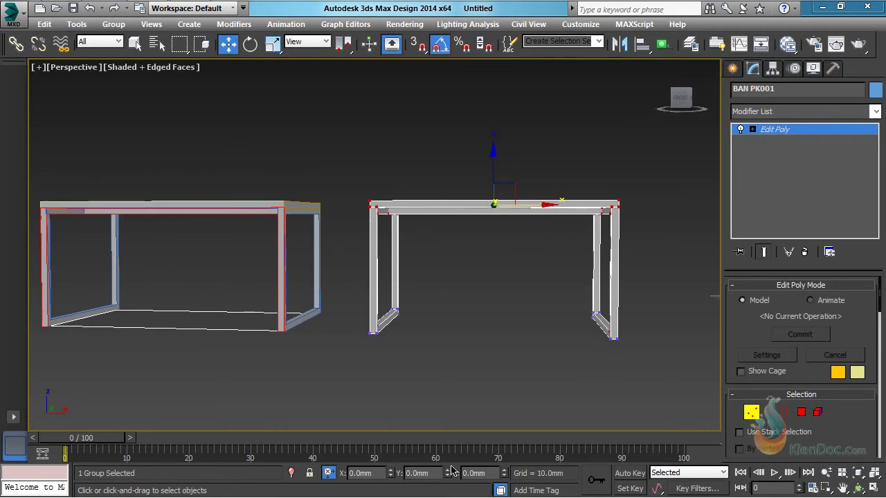
{"action": "type", "text": "-"}
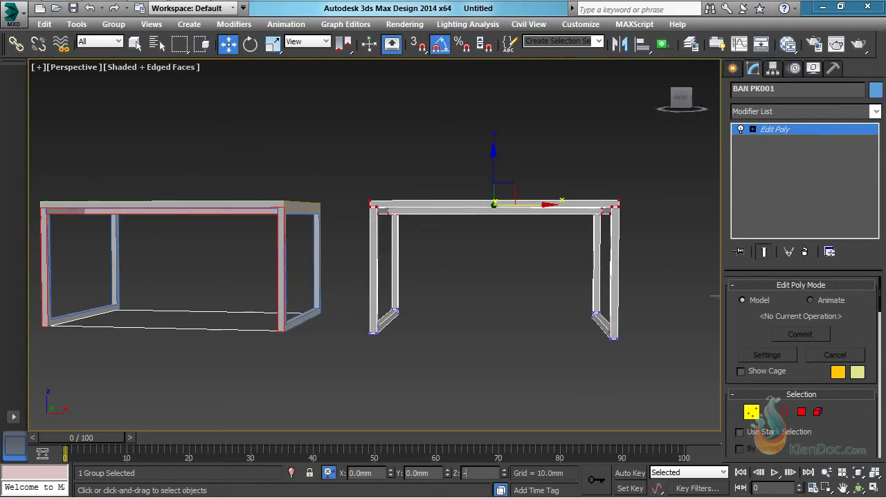
{"action": "type", "text": "40"}
{"action": "key", "text": "Return"}
{"action": "left_click", "coordinate": [755, 414]}
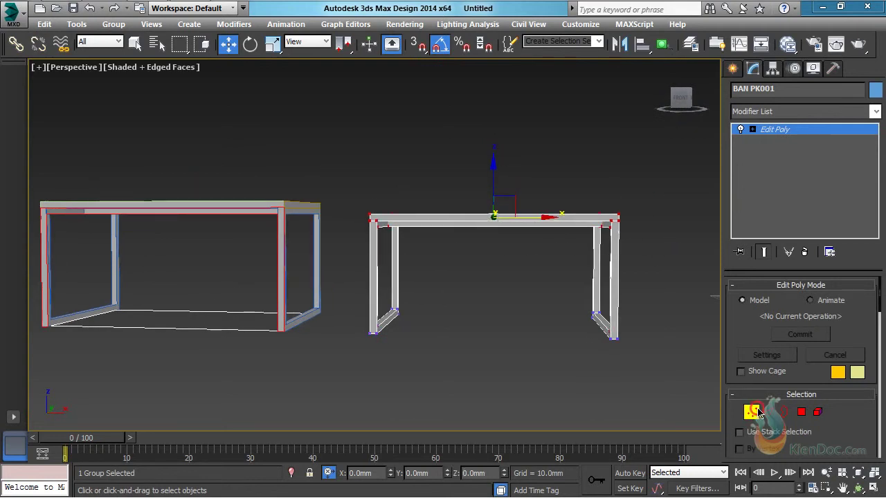
Step: Move the smaller table along X beneath the original and slide it partway out along Y as a nested pair
{"action": "middle_click_drag", "start_coordinate": [505, 202], "coordinate": [532, 271], "text": "alt"}
{"action": "left_click_drag", "start_coordinate": [533, 269], "coordinate": [251, 259]}
{"action": "middle_click_drag", "start_coordinate": [251, 259], "coordinate": [444, 238], "text": "alt"}
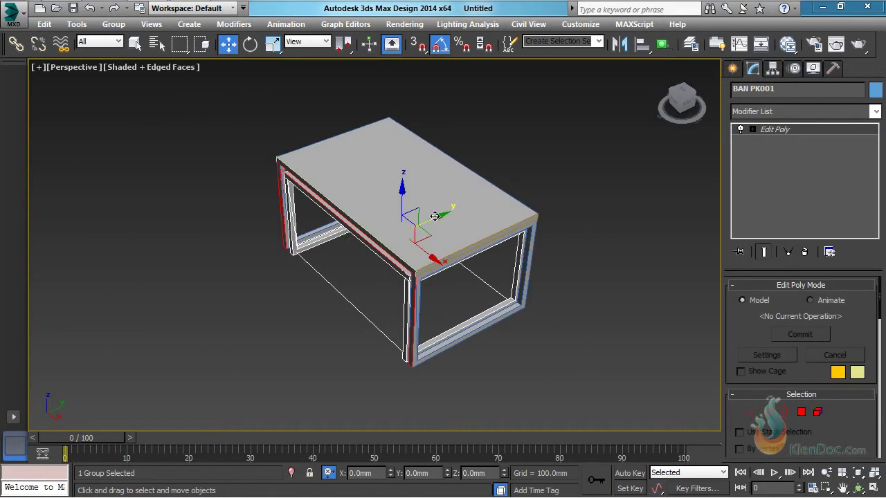
{"action": "left_click_drag", "start_coordinate": [434, 216], "coordinate": [332, 259]}
{"action": "middle_click_drag", "start_coordinate": [332, 259], "coordinate": [360, 270], "text": "alt"}
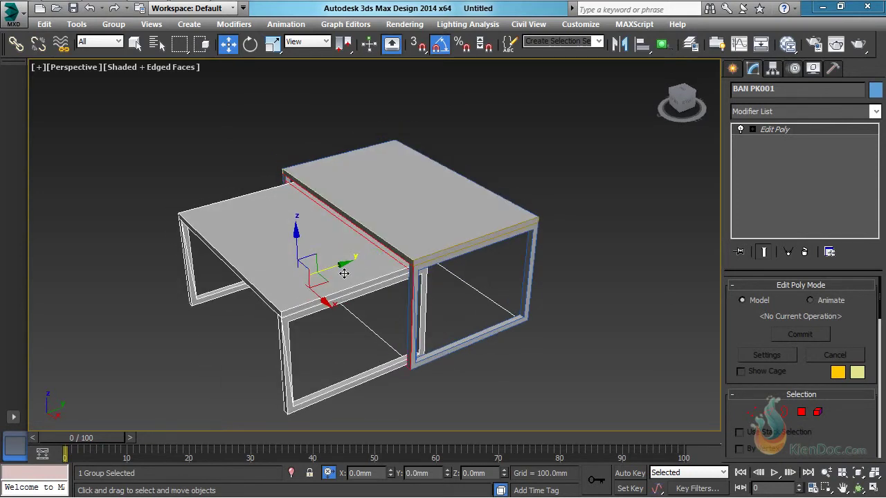
{"action": "left_click_drag", "start_coordinate": [337, 264], "coordinate": [422, 231]}
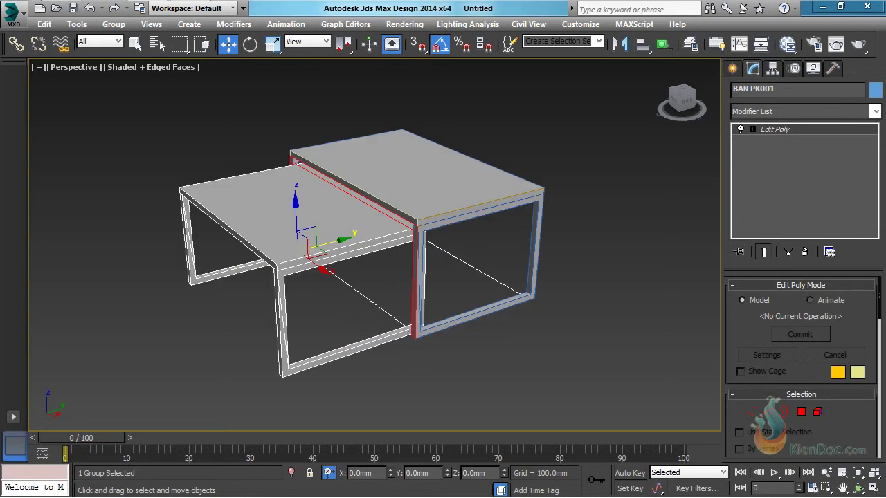
Step: Restrict the selection filter to Shapes, select the two outline shapes at the tables and move them clear along Y
{"action": "left_click", "coordinate": [104, 42]}
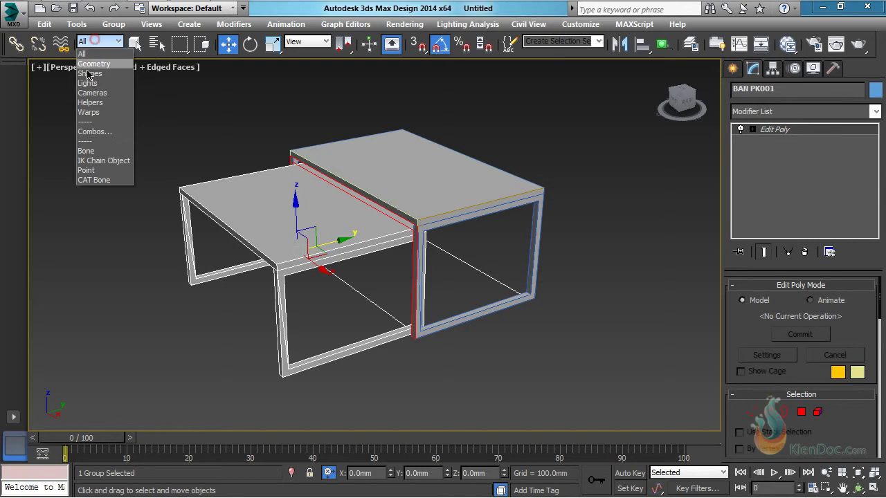
{"action": "left_click", "coordinate": [93, 69]}
{"action": "left_click", "coordinate": [491, 251]}
{"action": "key", "text": "ctrl+a"}
{"action": "scroll", "coordinate": [358, 293], "scroll_direction": "down", "scroll_amount": 5}
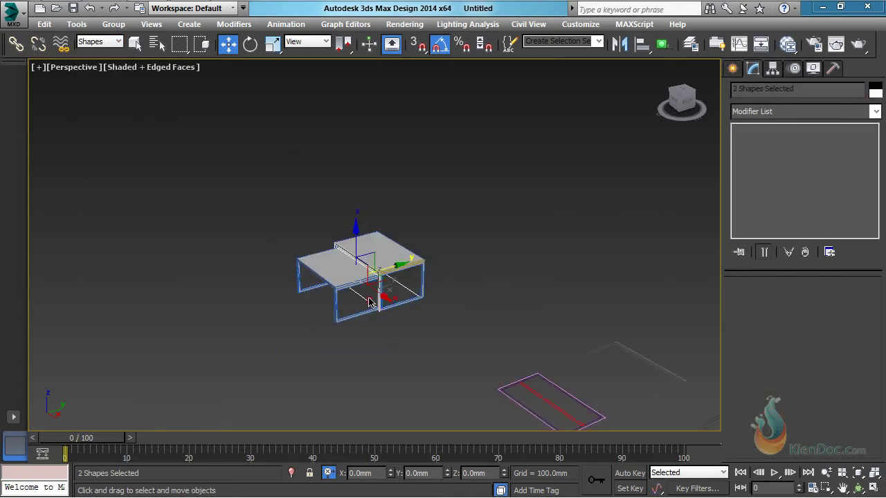
{"action": "middle_click_drag", "start_coordinate": [384, 290], "coordinate": [370, 299]}
{"action": "scroll", "coordinate": [371, 299], "scroll_direction": "up", "scroll_amount": 3}
{"action": "left_click_drag", "start_coordinate": [364, 267], "coordinate": [553, 243]}
Step: Add all remaining DWG reference shapes to the selection, delete them and frame the two tables in the view
{"action": "middle_click_drag", "start_coordinate": [496, 279], "coordinate": [342, 312], "text": "alt"}
{"action": "scroll", "coordinate": [443, 149], "scroll_direction": "up", "scroll_amount": 6}
{"action": "scroll", "coordinate": [443, 148], "scroll_direction": "down", "scroll_amount": 8}
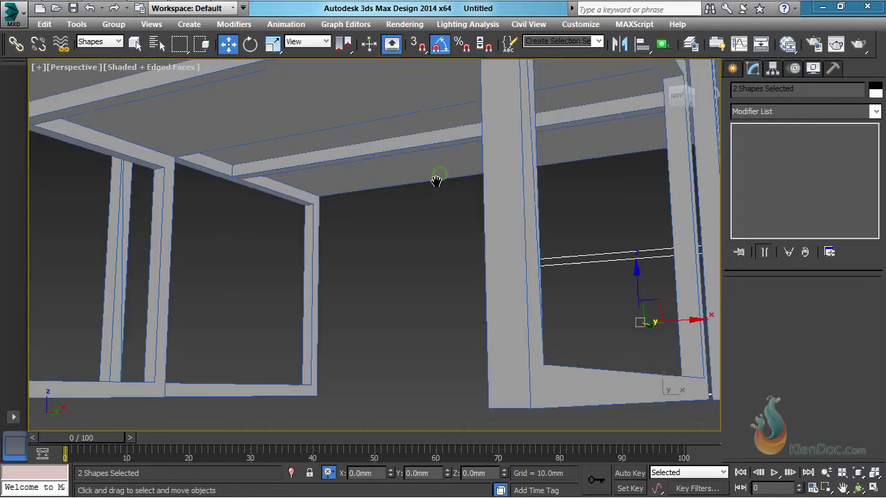
{"action": "middle_click_drag", "start_coordinate": [436, 182], "coordinate": [472, 223], "text": "alt"}
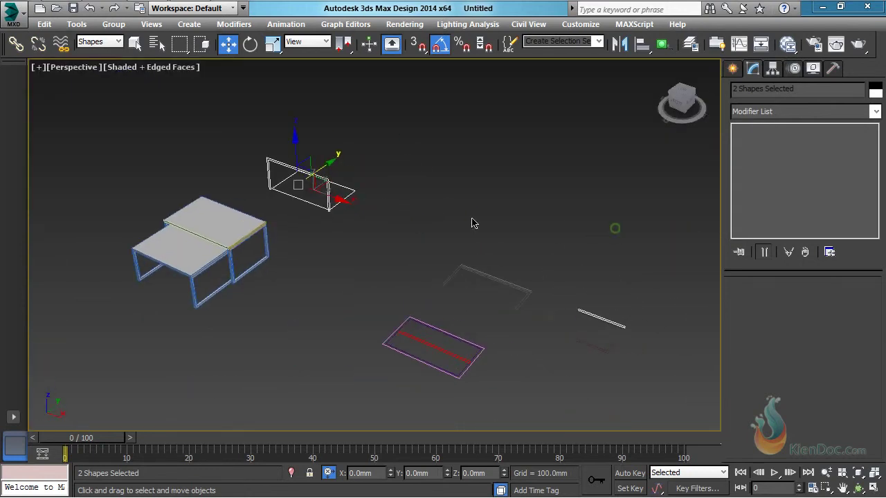
{"action": "left_click_drag", "start_coordinate": [328, 365], "coordinate": [335, 364], "text": "ctrl"}
{"action": "left_click_drag", "start_coordinate": [631, 219], "coordinate": [424, 410], "text": "ctrl"}
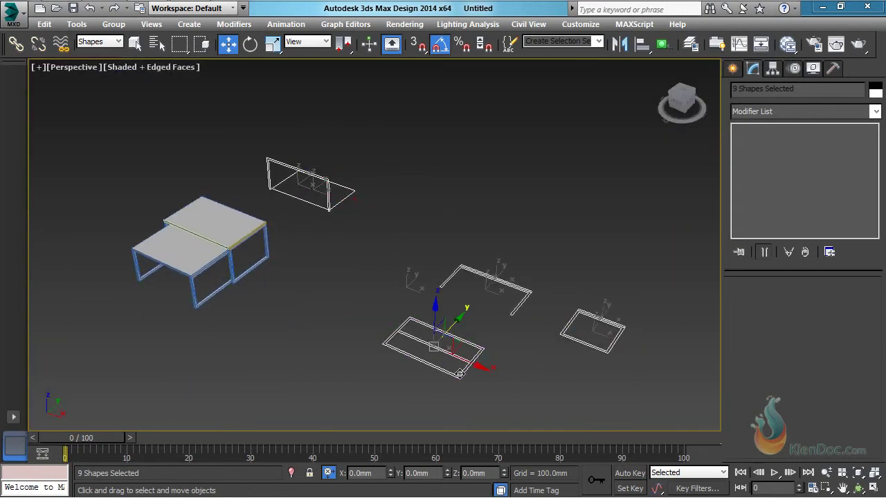
{"action": "middle_click_drag", "start_coordinate": [487, 344], "coordinate": [545, 352]}
{"action": "key", "text": "Delete"}
{"action": "key", "text": "z"}
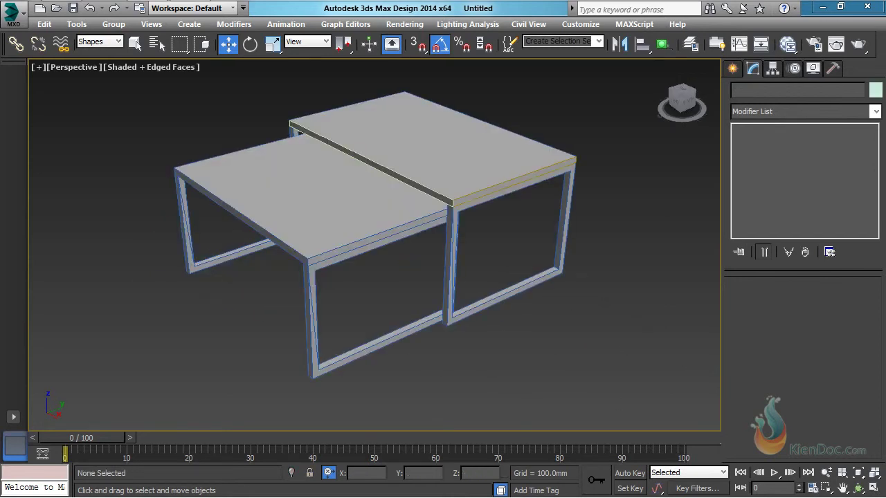
Step: Restrict the selection filter to Geometry and delete the smaller table
{"action": "key", "text": "alt+Tab"}
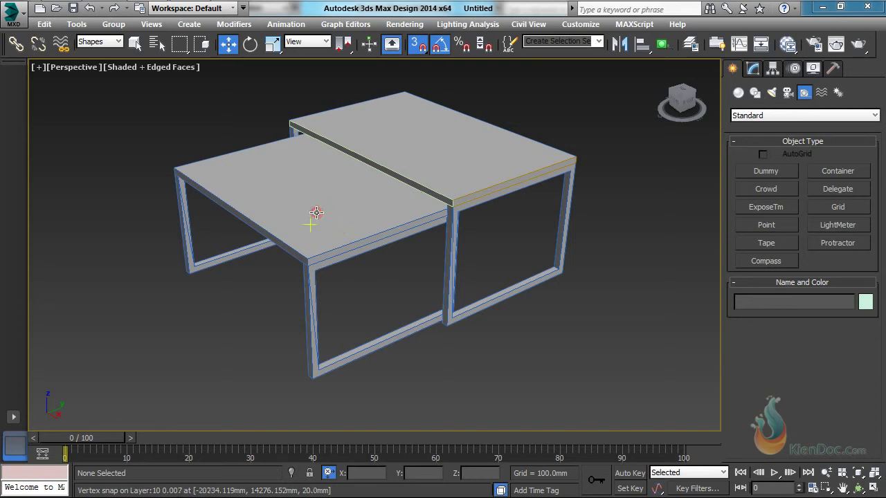
{"action": "left_click", "coordinate": [104, 41]}
{"action": "left_click", "coordinate": [104, 63]}
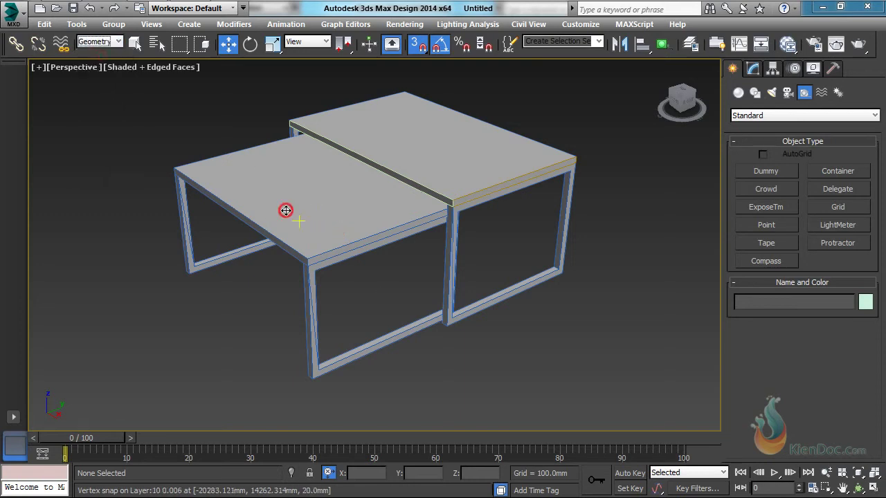
{"action": "left_click", "coordinate": [286, 212]}
{"action": "key", "text": "Delete"}
Step: Raise the remaining table's top vertices by 200 mm in Z and leave vertex editing
{"action": "middle_click_drag", "start_coordinate": [431, 240], "coordinate": [397, 253]}
{"action": "left_click", "coordinate": [452, 184]}
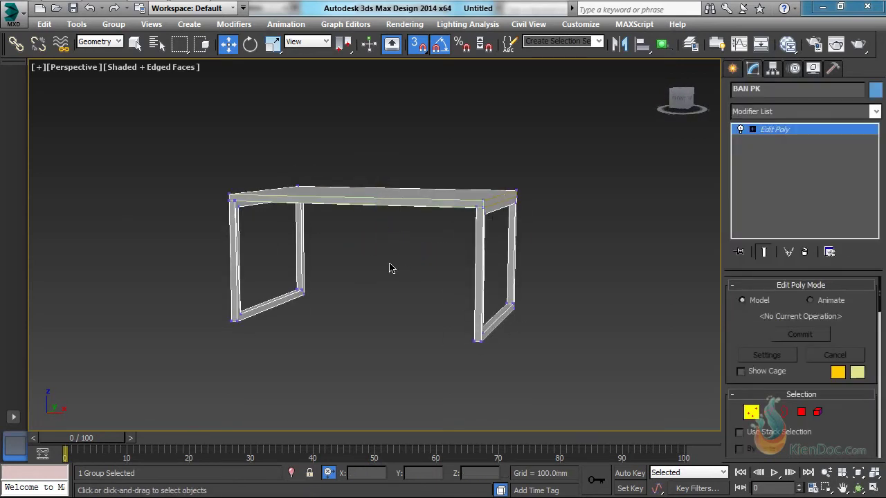
{"action": "middle_click_drag", "start_coordinate": [389, 267], "coordinate": [352, 240], "text": "alt"}
{"action": "left_click_drag", "start_coordinate": [173, 145], "coordinate": [639, 250]}
{"action": "left_click", "coordinate": [490, 473]}
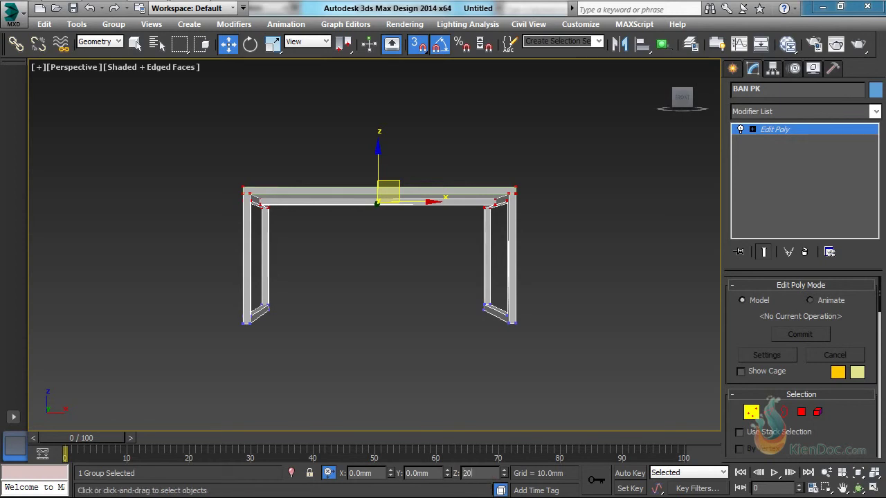
{"action": "type", "text": "200"}
{"action": "key", "text": "Return"}
{"action": "middle_click_drag", "start_coordinate": [480, 257], "coordinate": [388, 299], "text": "alt"}
{"action": "key", "text": "1"}
Step: Set the selection filter to All and delete the two leftover outline shapes crossing the table legs at mid-height
{"action": "left_click", "coordinate": [240, 255]}
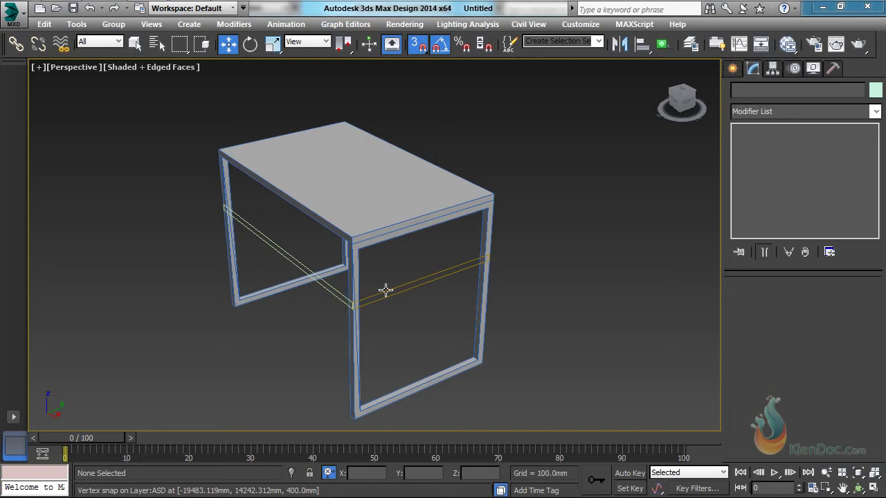
{"action": "left_click", "coordinate": [427, 302]}
{"action": "left_click", "coordinate": [346, 304]}
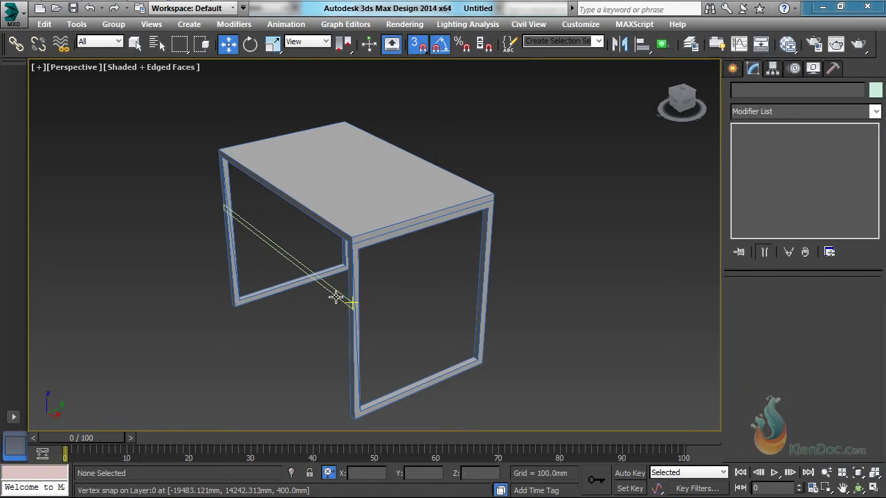
{"action": "left_click", "coordinate": [333, 303]}
{"action": "key", "text": "Delete"}
Step: Shorten the table by moving the vertices of its +X end -100 mm in X, and leave vertex editing
{"action": "middle_click_drag", "start_coordinate": [296, 276], "coordinate": [361, 287], "text": "alt"}
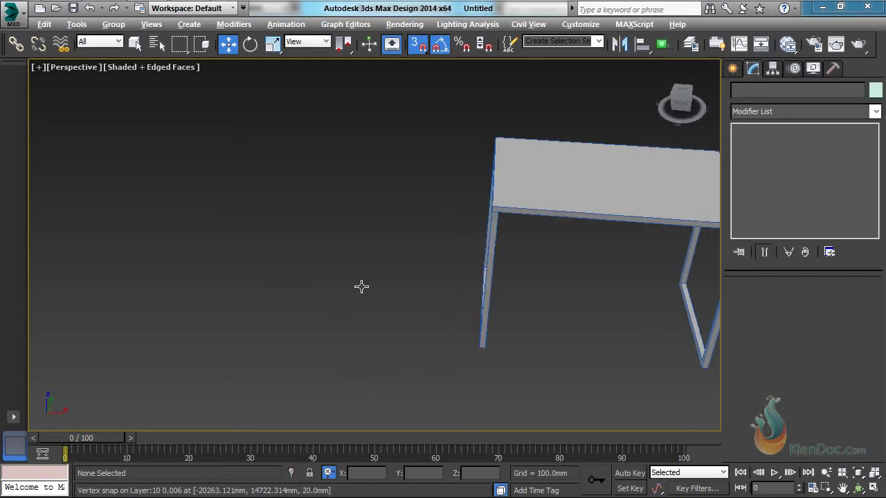
{"action": "middle_click_drag", "start_coordinate": [482, 279], "coordinate": [324, 288]}
{"action": "left_click", "coordinate": [405, 223]}
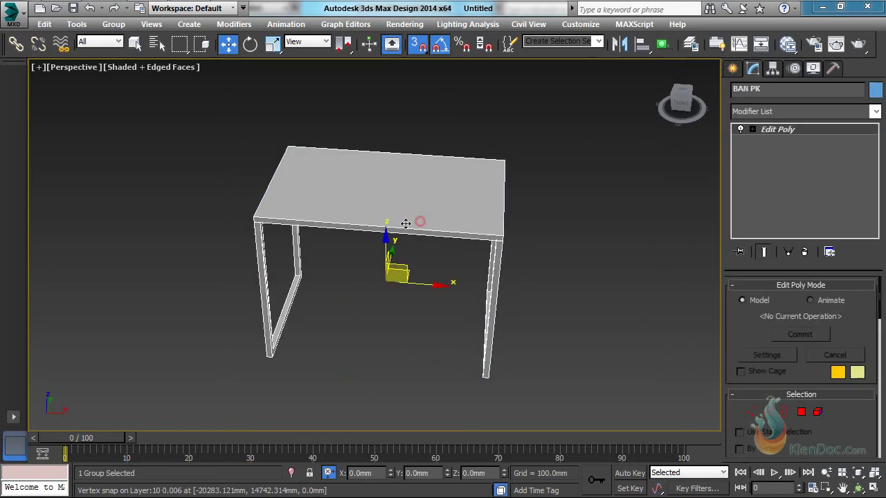
{"action": "left_click", "coordinate": [755, 414]}
{"action": "middle_click_drag", "start_coordinate": [464, 316], "coordinate": [451, 156], "text": "alt"}
{"action": "left_click_drag", "start_coordinate": [608, 400], "coordinate": [618, 412]}
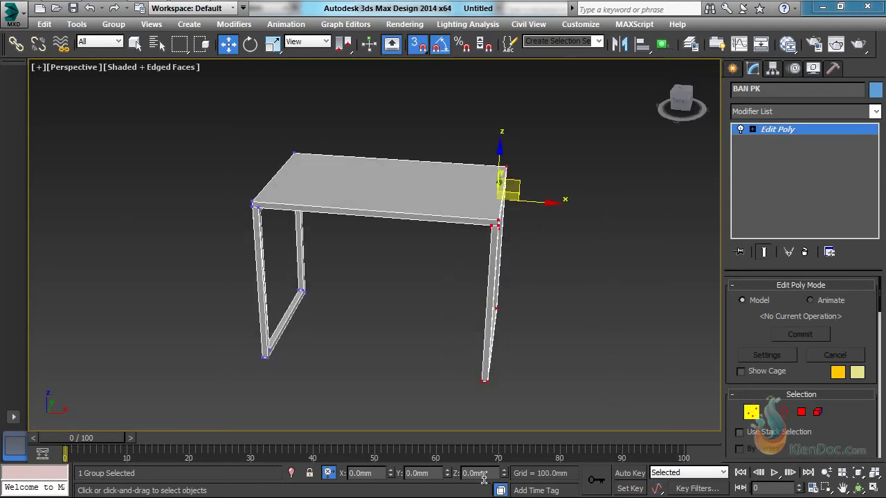
{"action": "left_click", "coordinate": [494, 476]}
{"action": "left_click", "coordinate": [375, 472]}
{"action": "type", "text": "-100"}
{"action": "key", "text": "Return"}
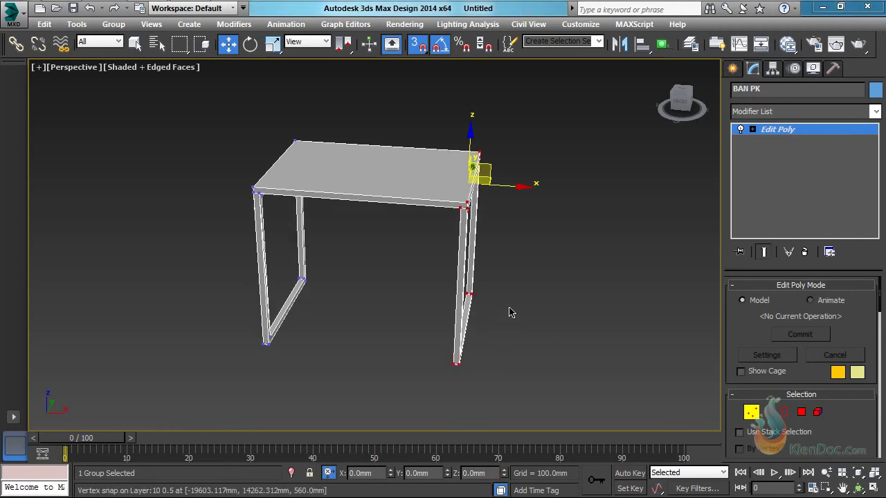
{"action": "middle_click_drag", "start_coordinate": [490, 281], "coordinate": [443, 278], "text": "alt"}
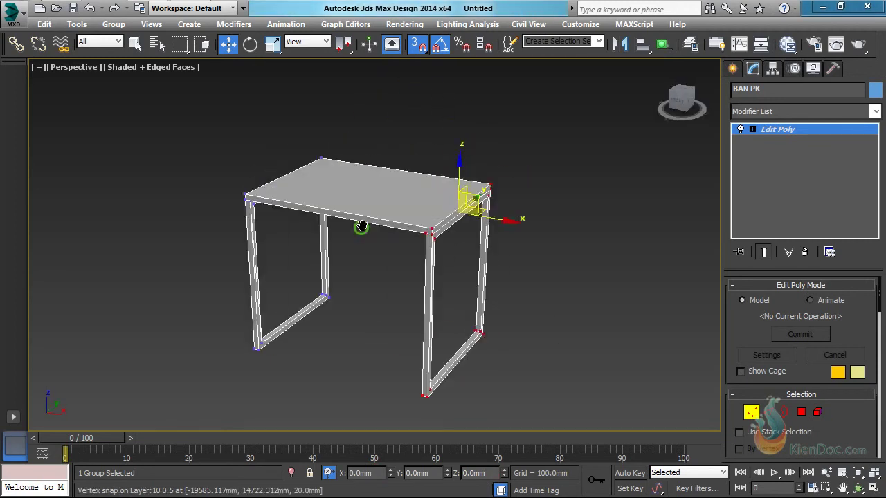
{"action": "middle_click_drag", "start_coordinate": [362, 228], "coordinate": [380, 177]}
{"action": "left_click", "coordinate": [751, 414]}
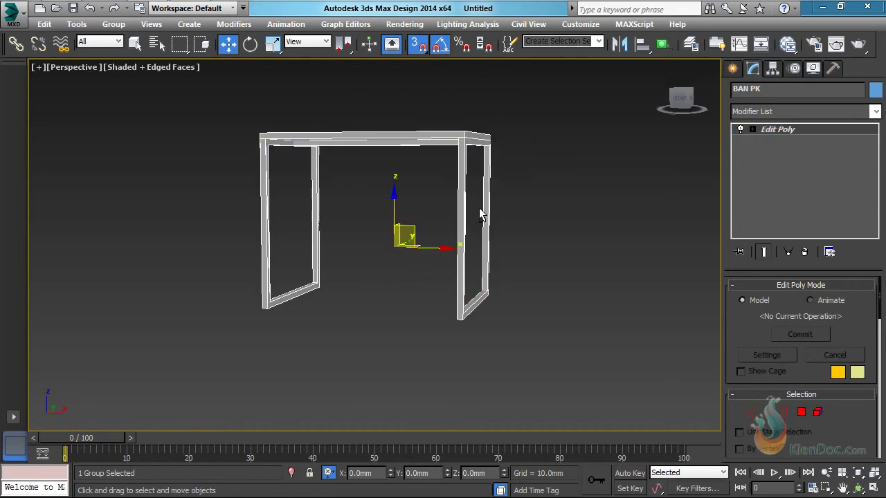
Step: Clone the table in place as an independent copy named BAN PK001
{"action": "middle_click_drag", "start_coordinate": [477, 208], "coordinate": [330, 215], "text": "alt"}
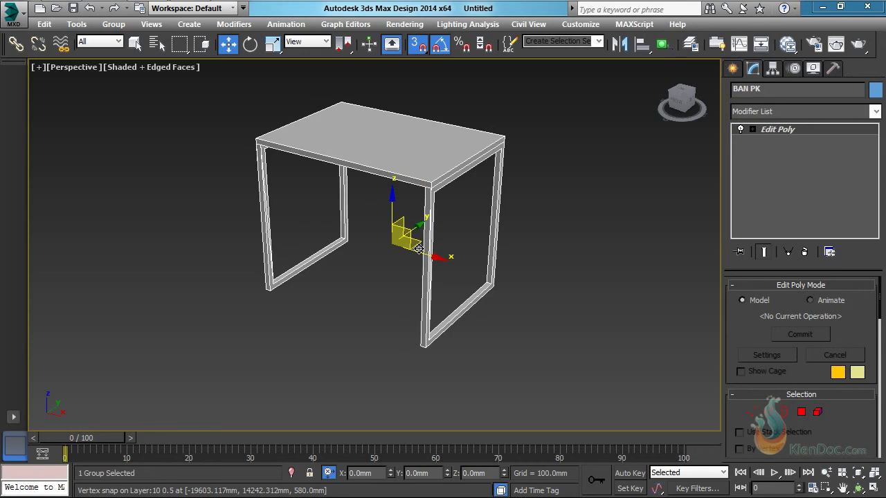
{"action": "key", "text": "ctrl+v"}
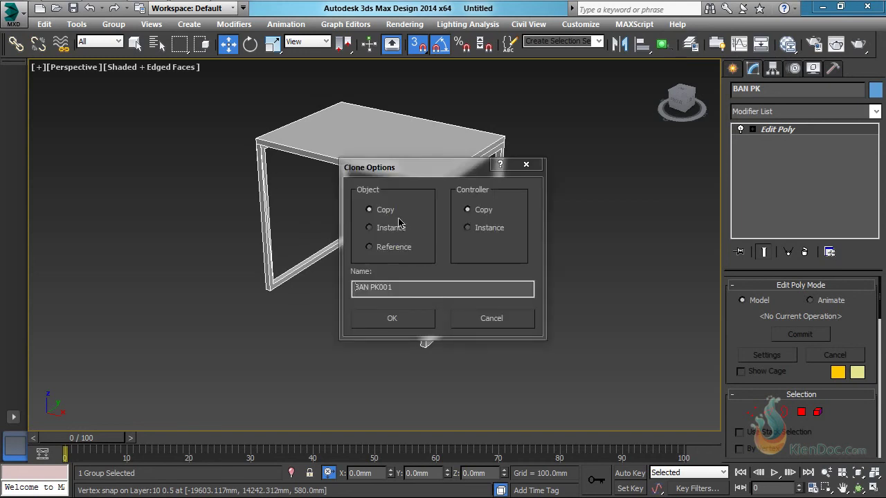
{"action": "left_click", "coordinate": [416, 319]}
Step: Enter vertex editing on the copied table and select all of its tabletop vertices
{"action": "mouse_move", "coordinate": [408, 311]}
{"action": "middle_mouse_down", "text": "alt"}
{"action": "mouse_move", "coordinate": [429, 283]}
{"action": "mouse_move", "coordinate": [443, 298]}
{"action": "middle_mouse_up", "text": "alt"}
{"action": "key", "text": "1"}
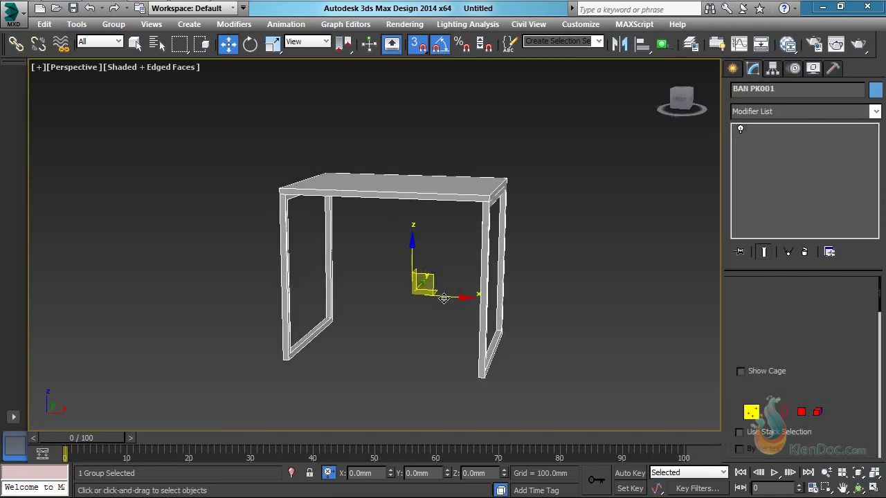
{"action": "left_click_drag", "start_coordinate": [611, 109], "coordinate": [168, 240]}
{"action": "mouse_move", "coordinate": [393, 268]}
{"action": "middle_mouse_down", "text": "alt"}
{"action": "mouse_move", "coordinate": [425, 270]}
{"action": "mouse_move", "coordinate": [382, 261]}
{"action": "middle_mouse_up", "text": "alt"}
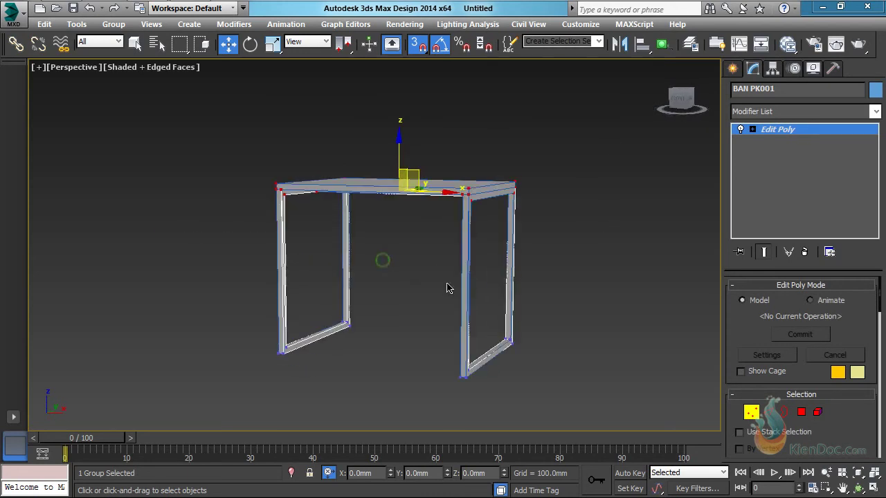